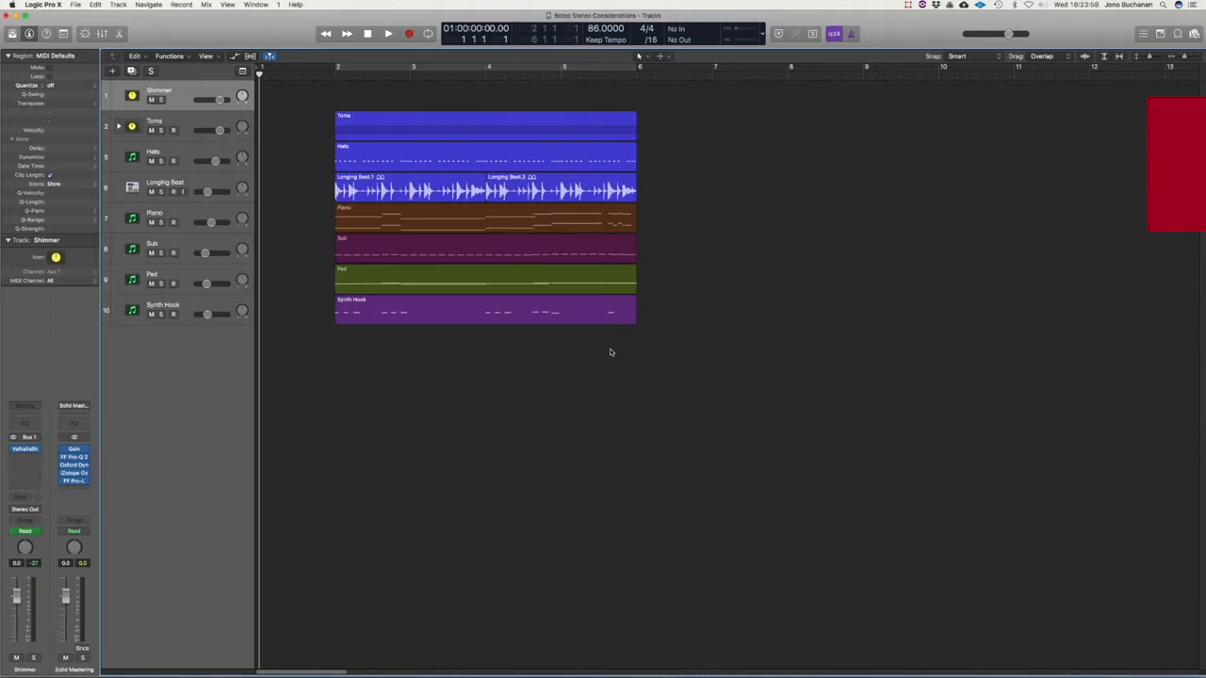
Play the full arrangement from the beginning, then stop and return the playhead to the project start.
{"action": "key", "text": "space"}
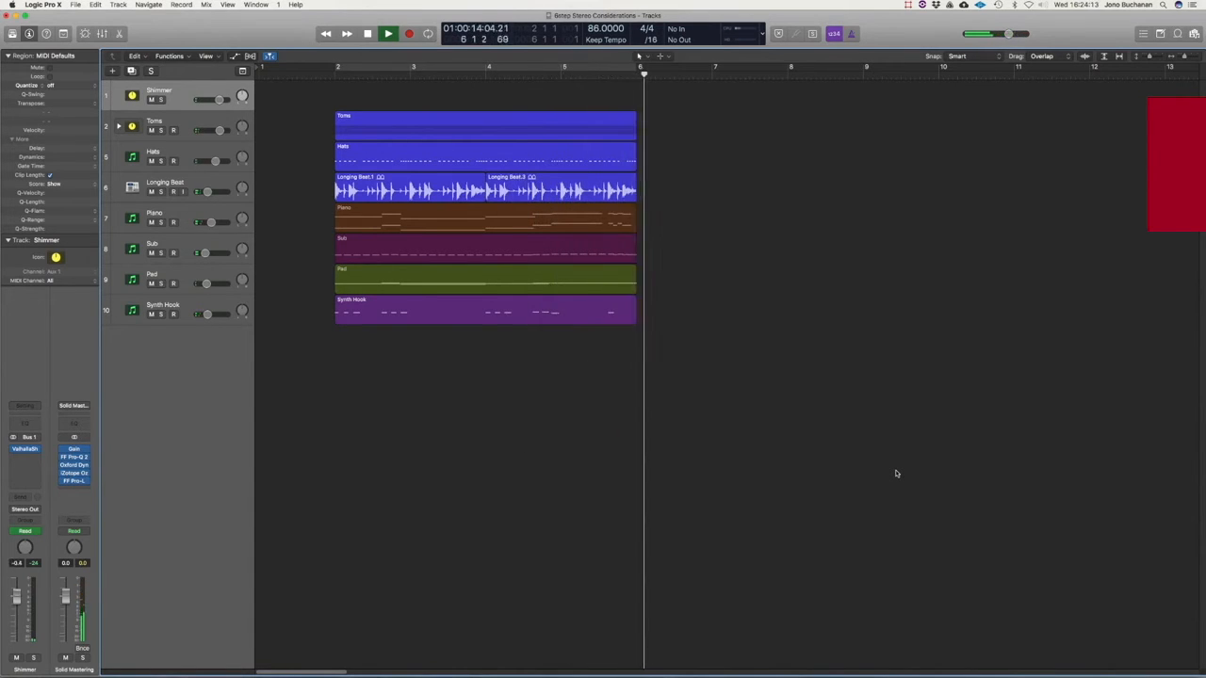
{"action": "key", "text": "space"}
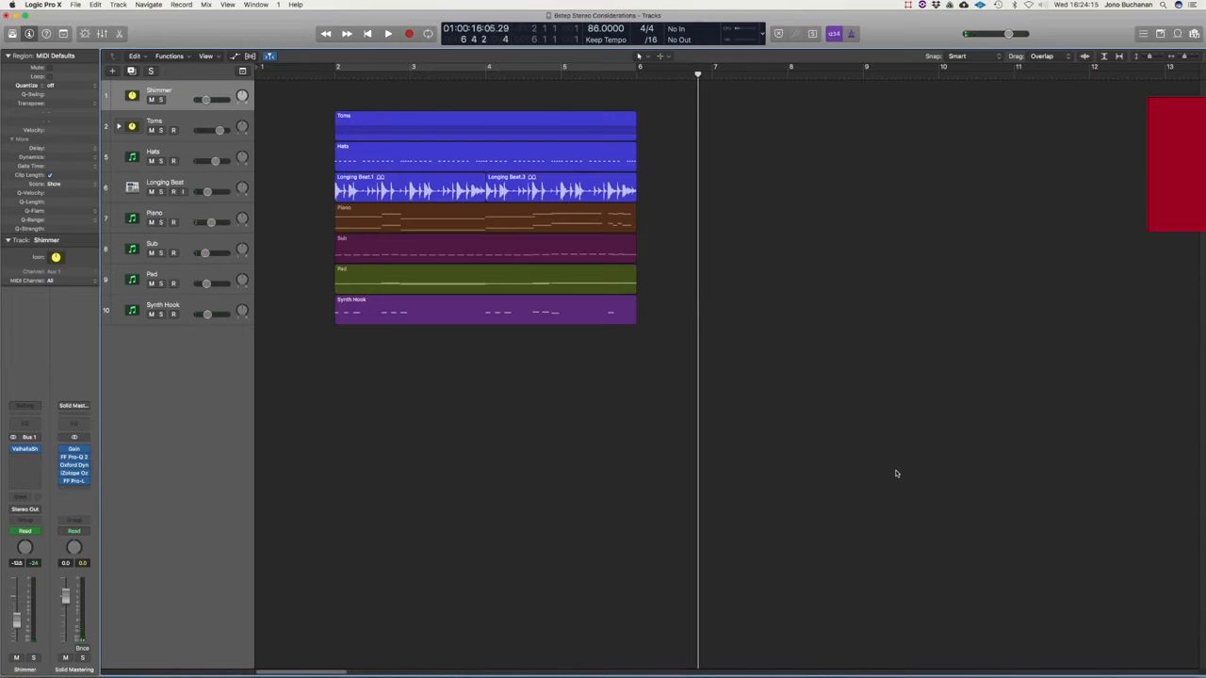
{"action": "key", "text": "Return"}
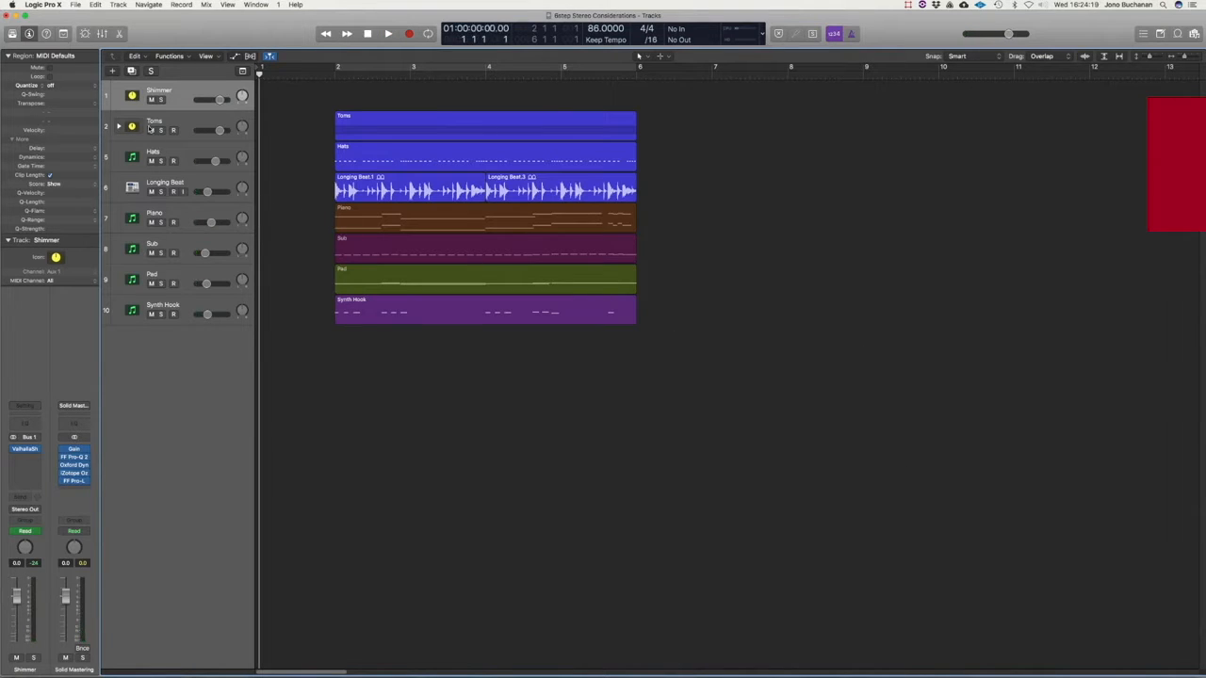
Solo the Toms, Hats and Longing Beat tracks, and select the Toms track.
{"action": "left_click_drag", "start_coordinate": [161, 130], "coordinate": [161, 189]}
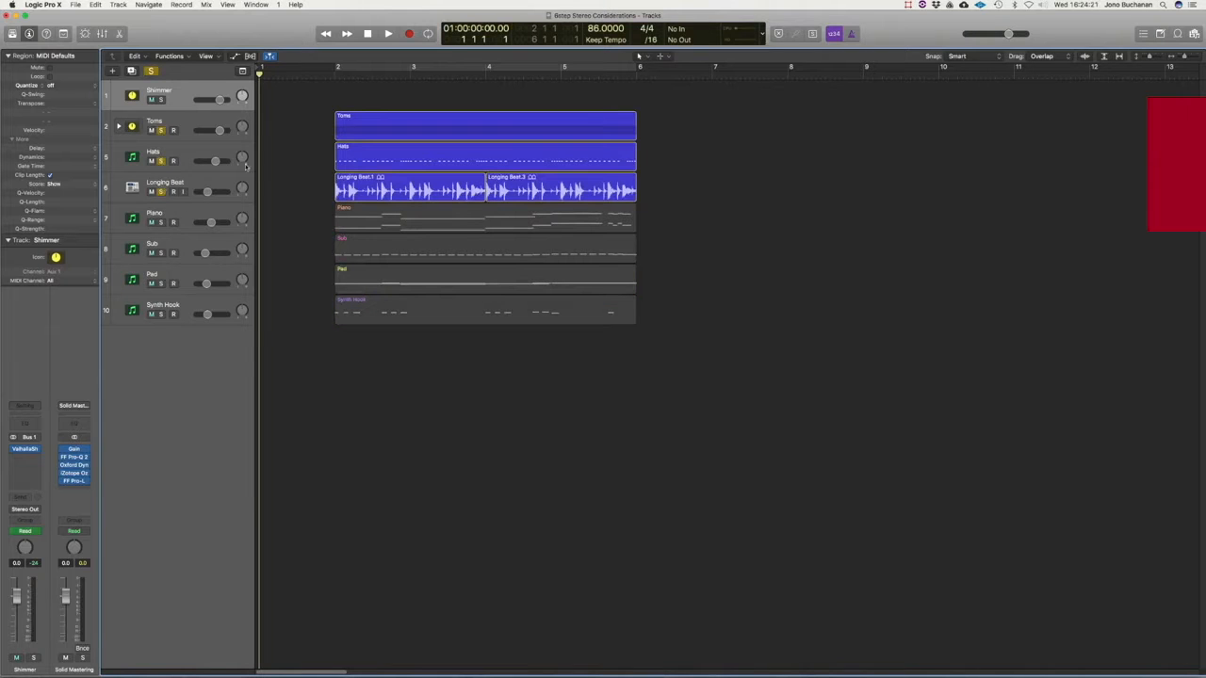
{"action": "left_click", "coordinate": [200, 151]}
{"action": "left_click", "coordinate": [198, 183]}
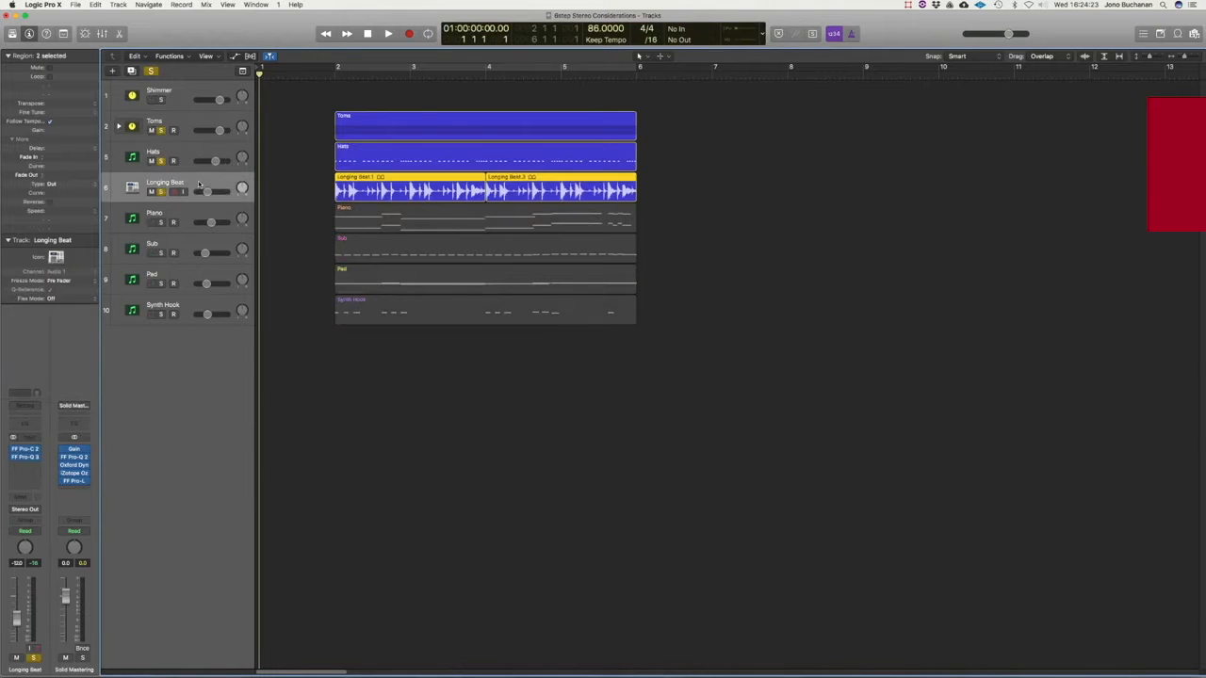
{"action": "left_click", "coordinate": [185, 122]}
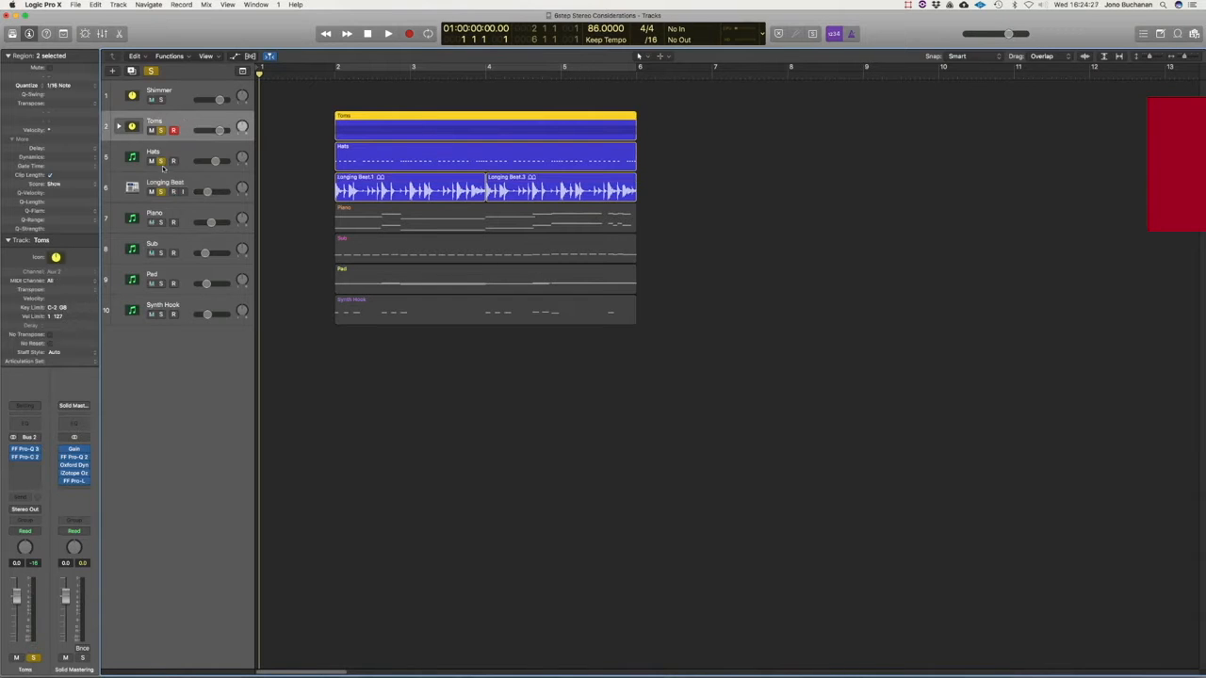
Unsolo Hats and Longing Beat so only Toms is soloed, and set a cycle range from bar 2 to bar 6.
{"action": "left_click", "coordinate": [160, 161]}
{"action": "left_click", "coordinate": [160, 191]}
{"action": "left_click_drag", "start_coordinate": [337, 68], "coordinate": [638, 67]}
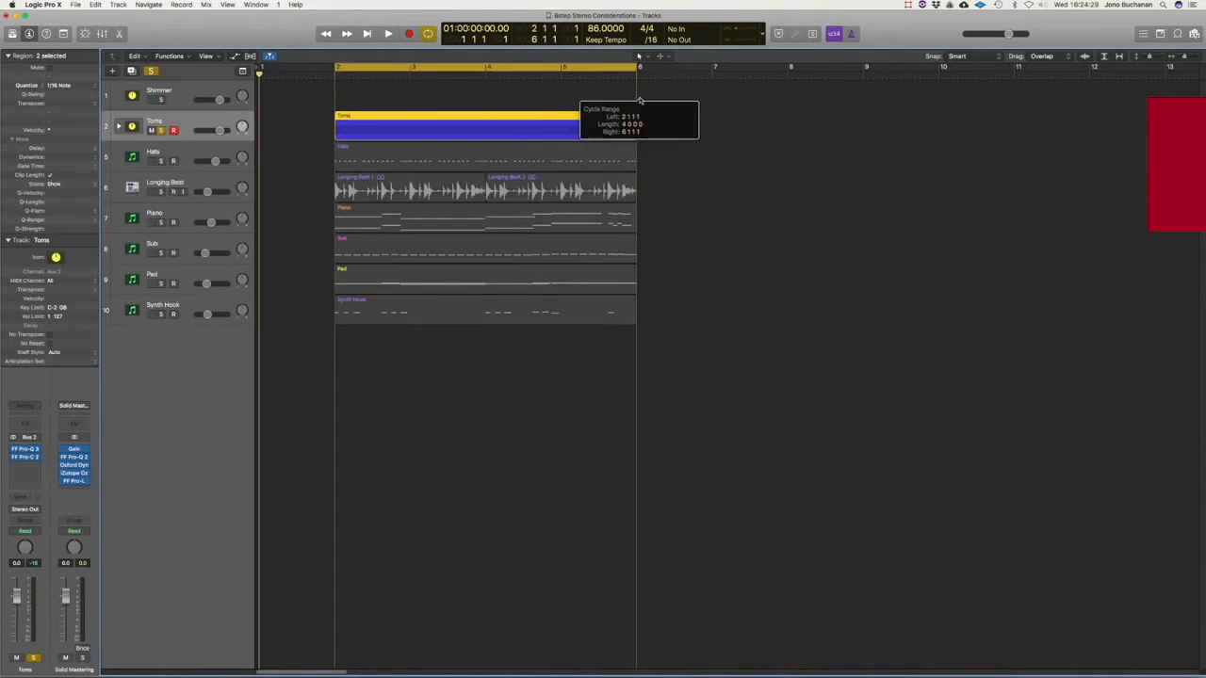
Expand the Toms track stack and examine the channel strips of its Toms 1 and Toms 2 subtracks.
{"action": "left_click", "coordinate": [120, 127]}
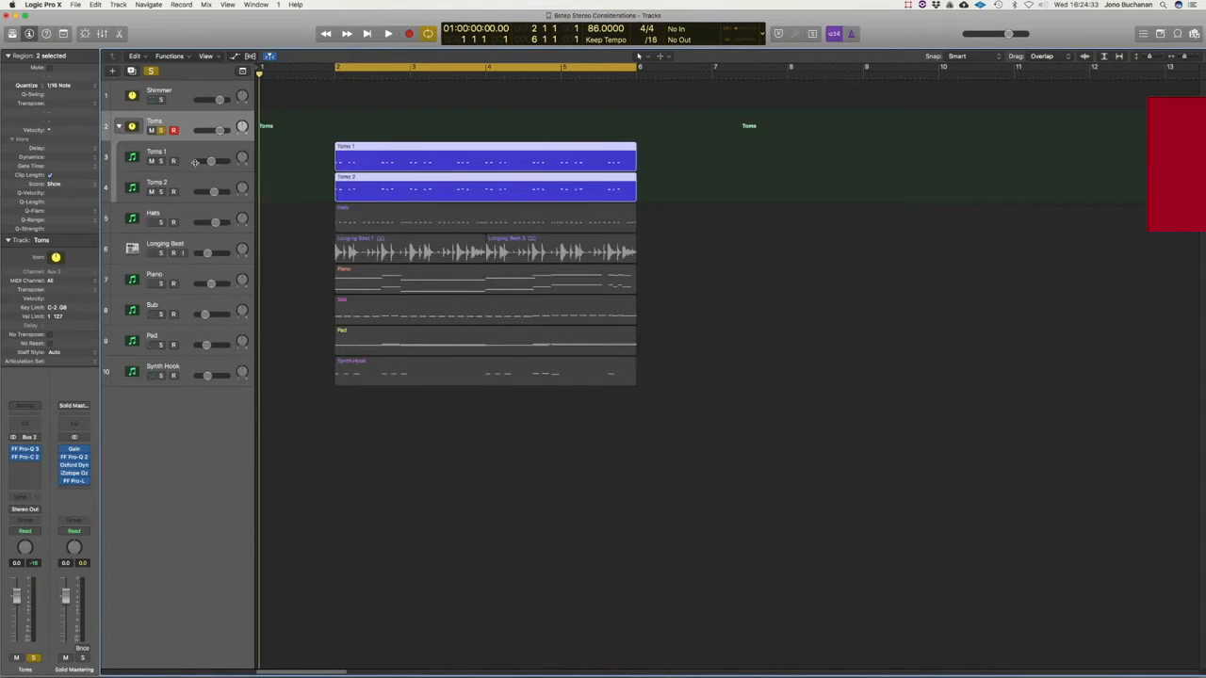
{"action": "left_click_drag", "start_coordinate": [63, 476], "coordinate": [33, 457]}
{"action": "left_click", "coordinate": [197, 152]}
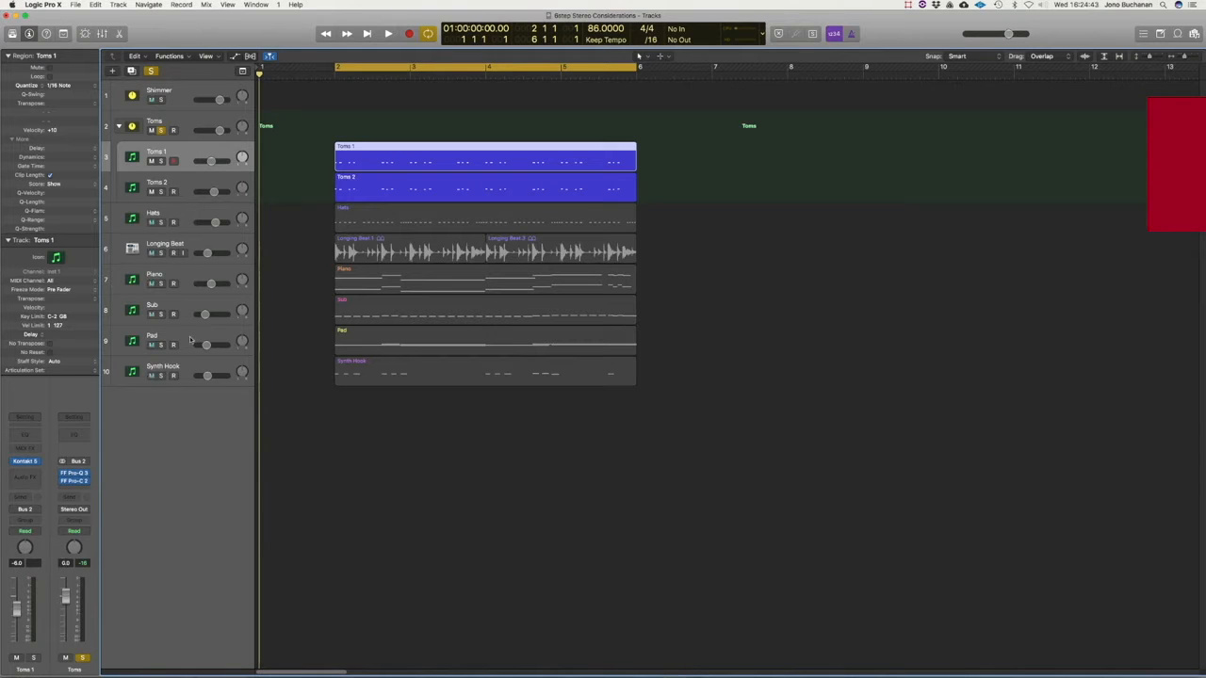
{"action": "left_click", "coordinate": [185, 188]}
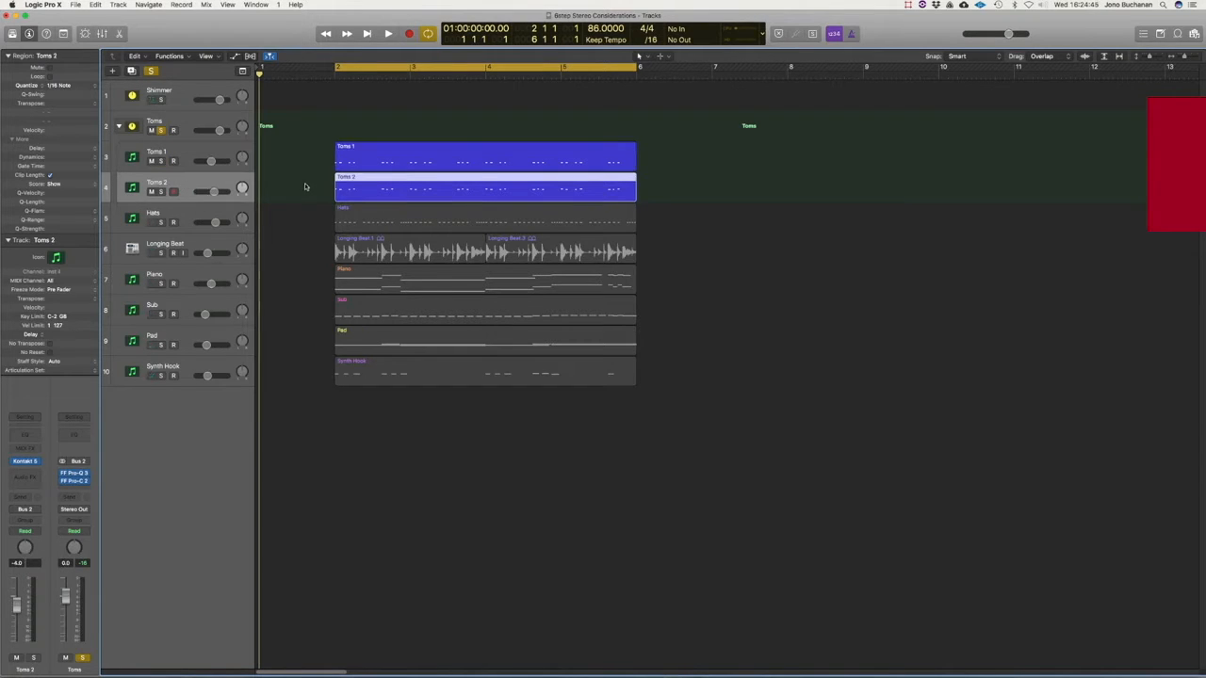
Select the Toms 1 and Toms 2 regions together and audition them from the start of the cycle range.
{"action": "left_click_drag", "start_coordinate": [314, 160], "coordinate": [358, 185]}
{"action": "key", "text": "shift+Return"}
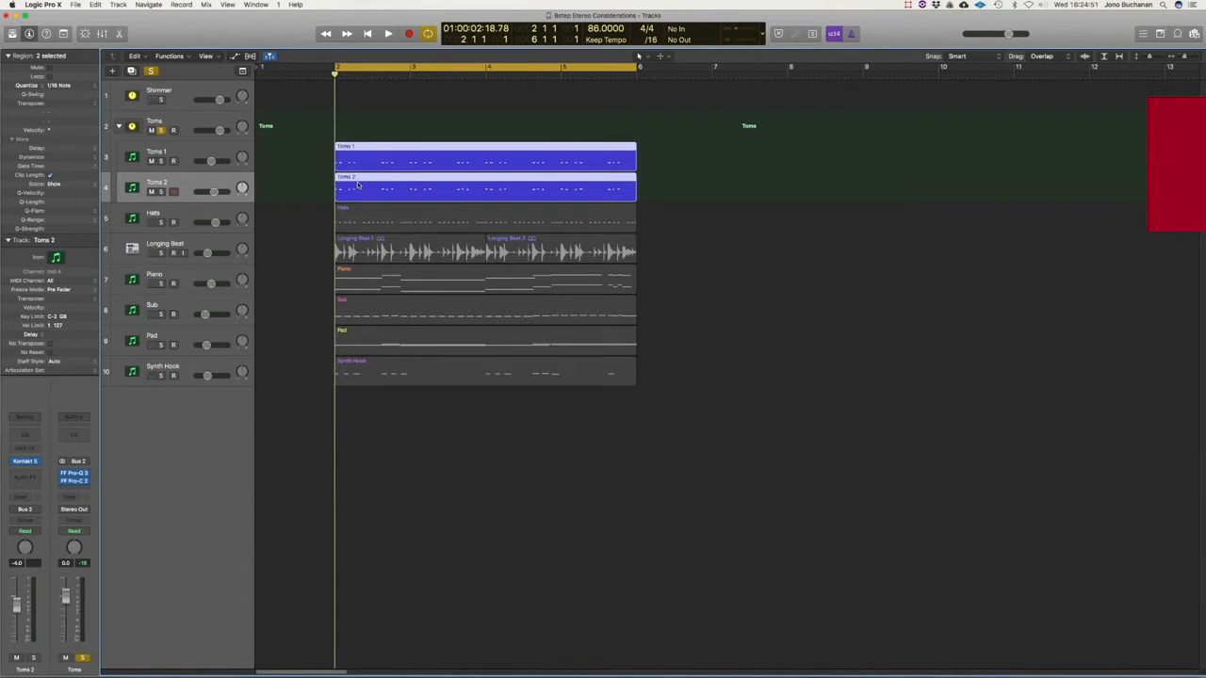
{"action": "key", "text": "space"}
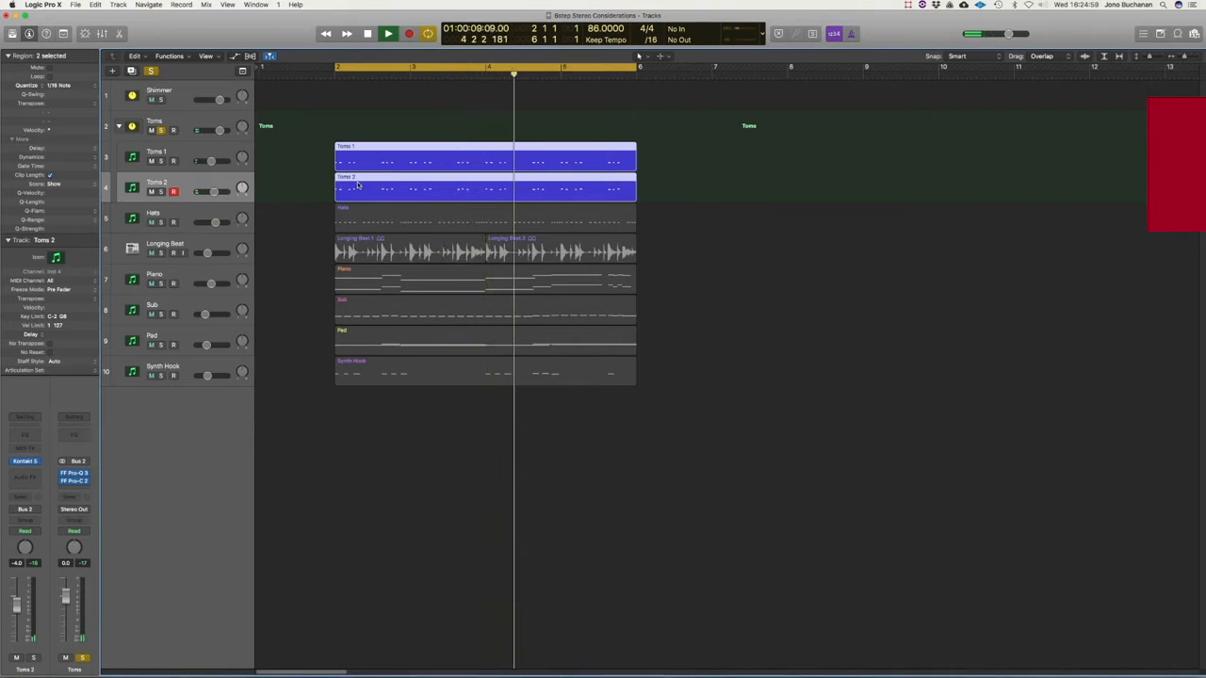
{"action": "key", "text": "space"}
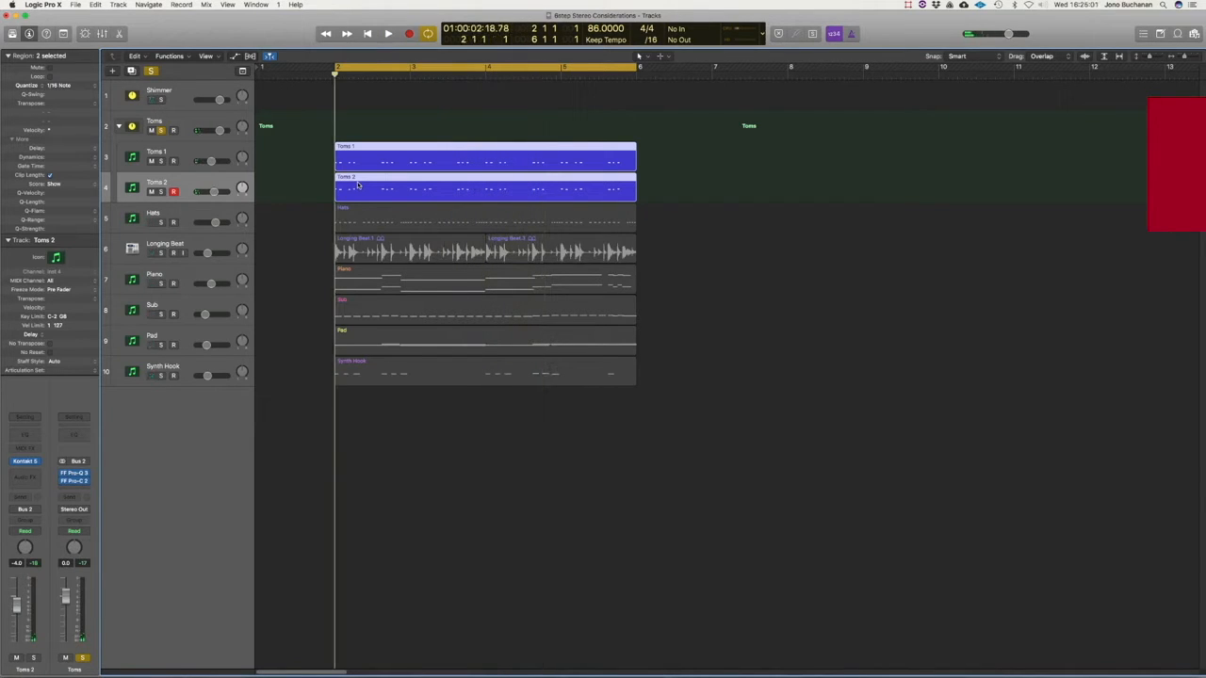
Pan the Toms 1 track to -50 and play the soloed toms to hear the change.
{"action": "left_click", "coordinate": [200, 165]}
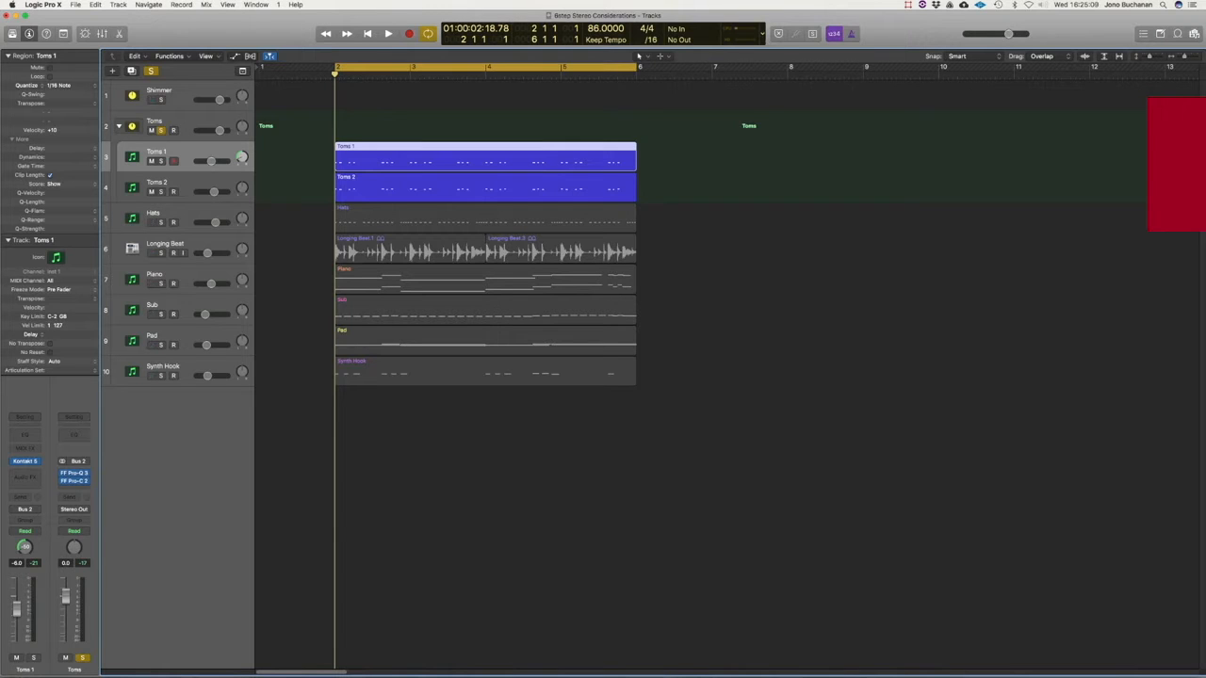
{"action": "key", "text": "space"}
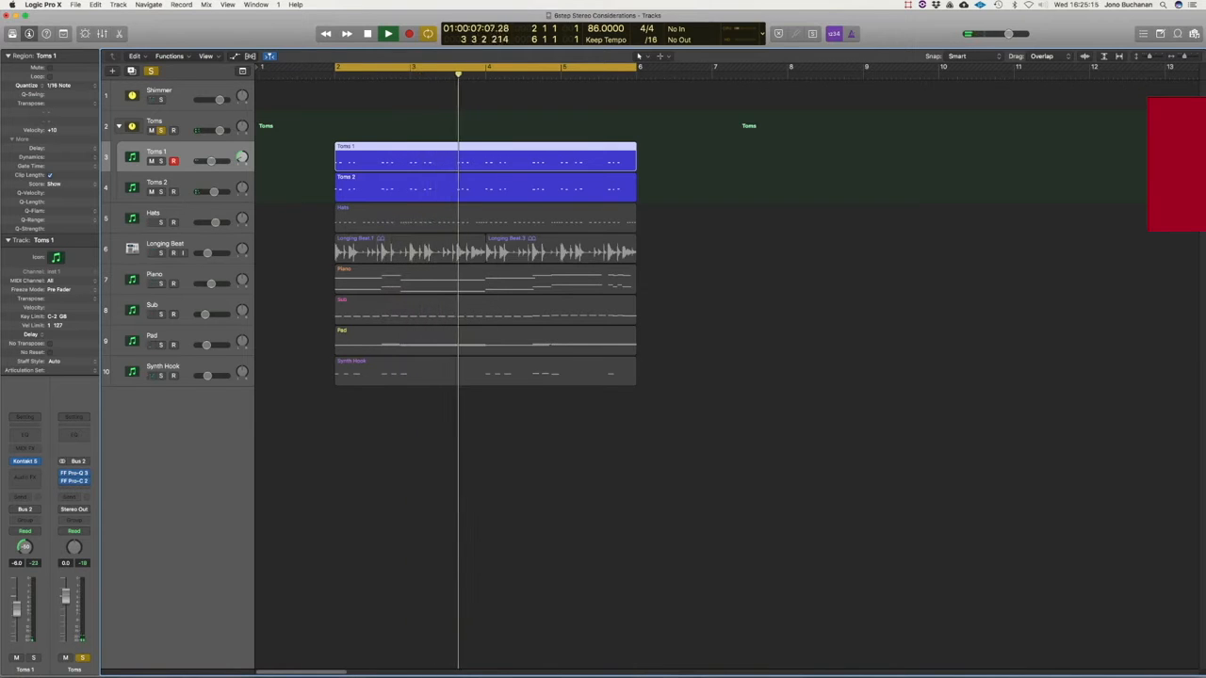
{"action": "key", "text": "space"}
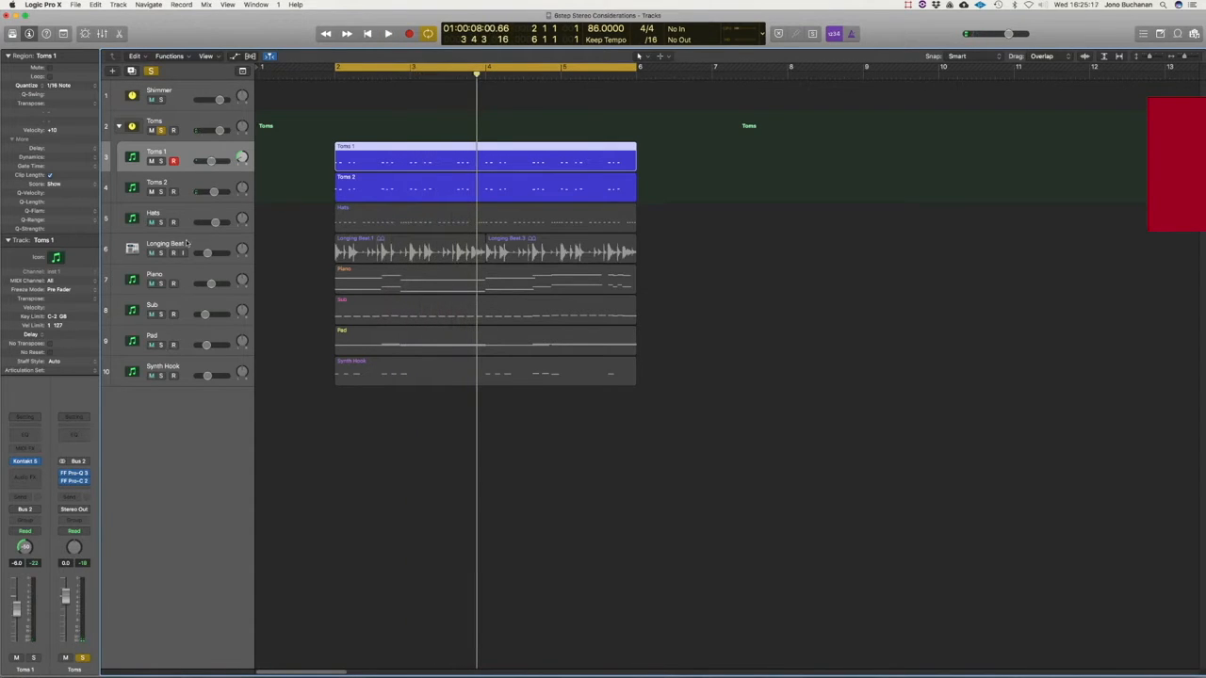
Pan the Toms 2 track to +50 and play the soloed toms from the cycle start.
{"action": "left_click", "coordinate": [189, 180]}
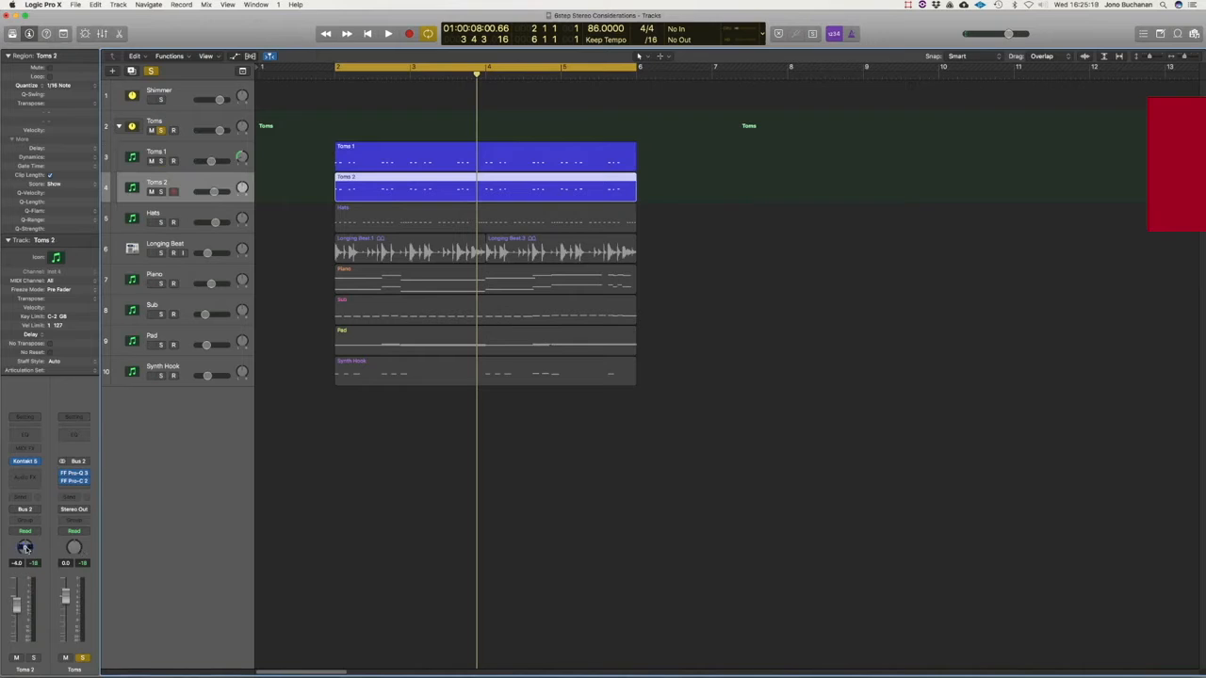
{"action": "key", "text": "Return"}
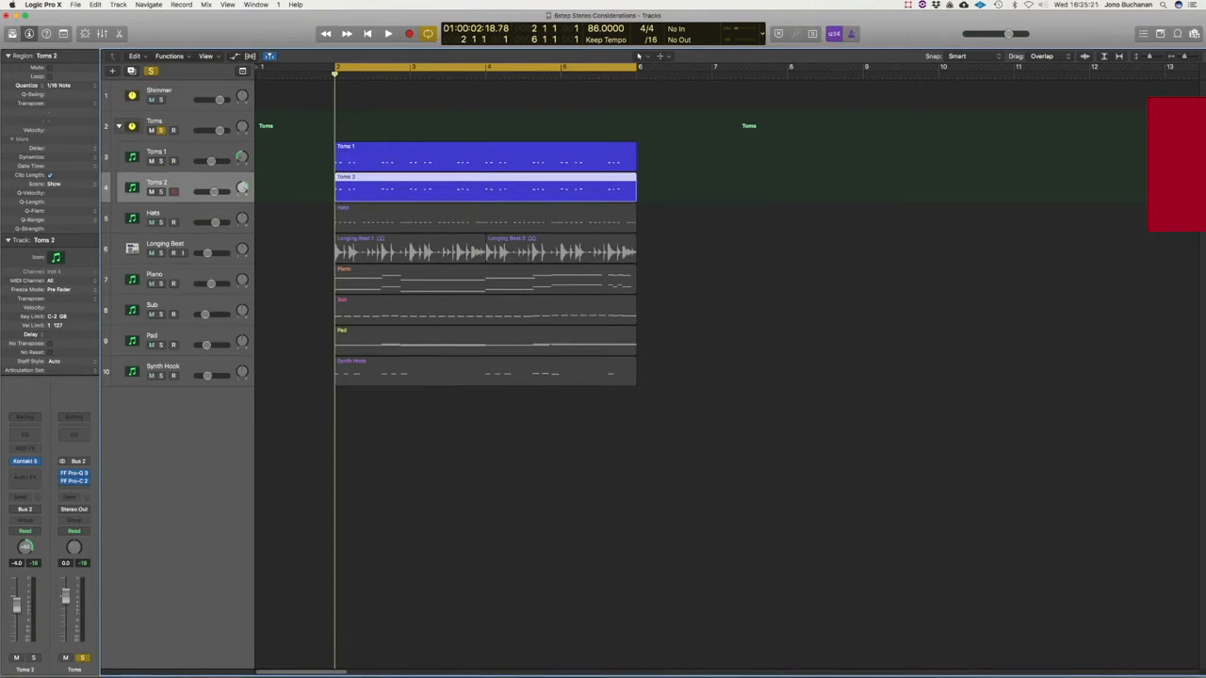
{"action": "key", "text": "space"}
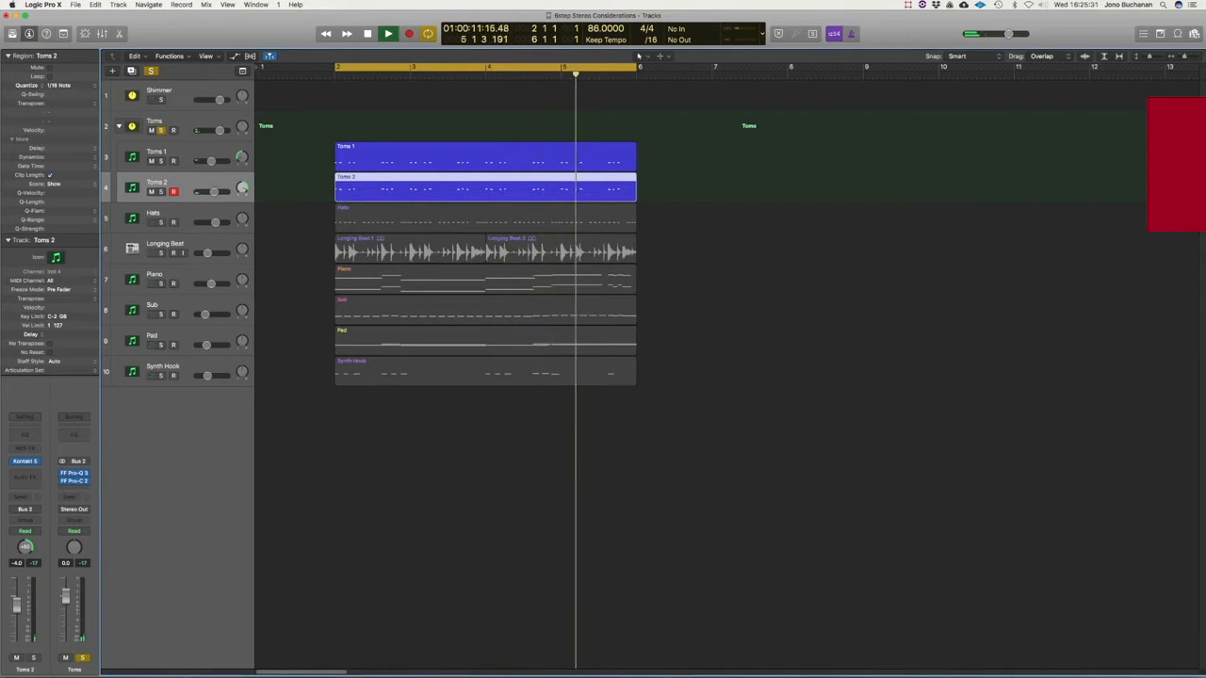
{"action": "key", "text": "space"}
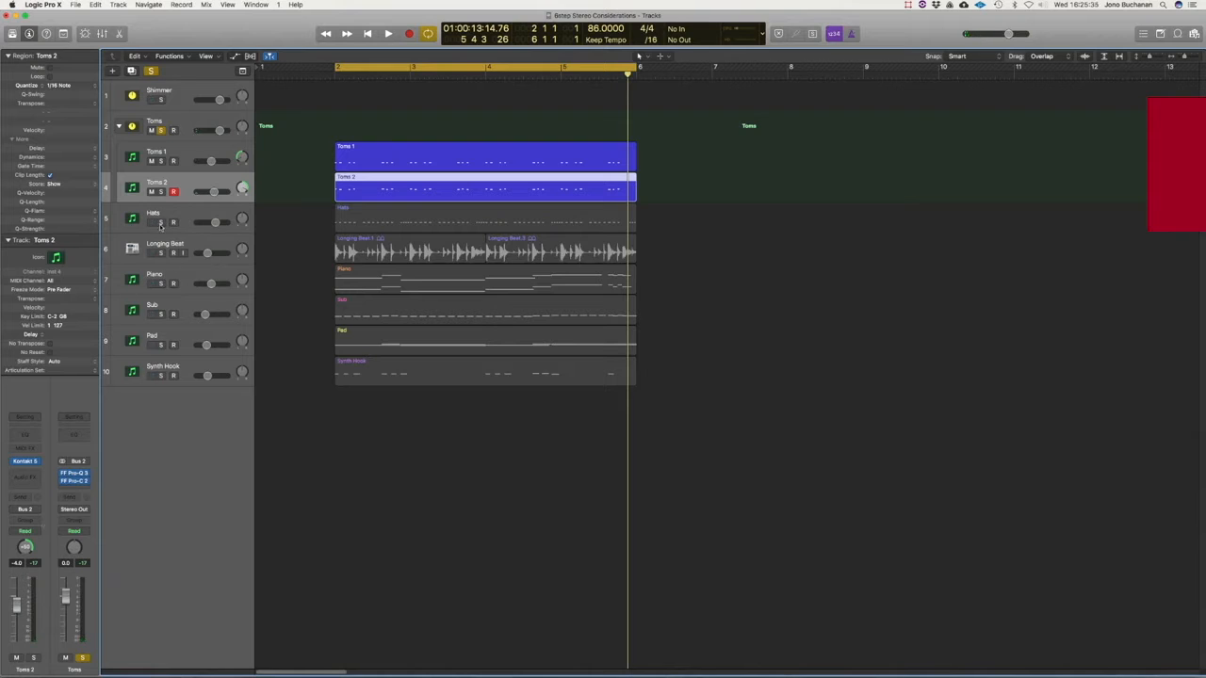
Collapse the Toms track stack and solo Toms, Hats and Longing Beat together.
{"action": "left_click", "coordinate": [161, 130]}
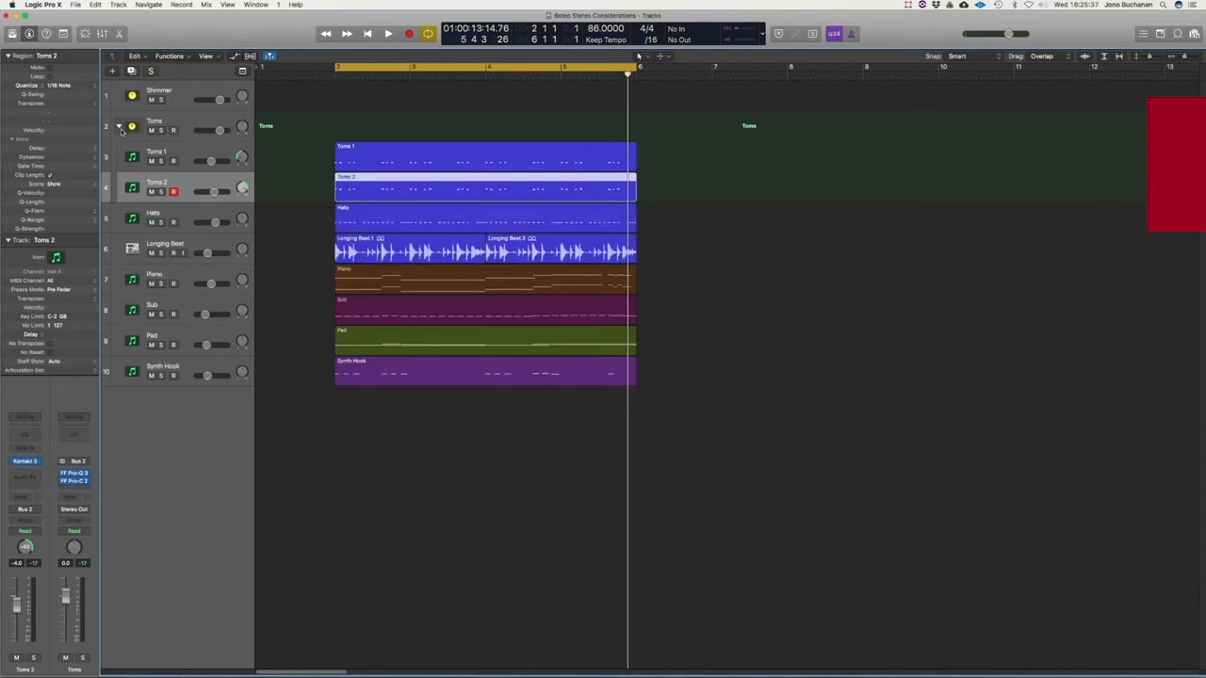
{"action": "left_click", "coordinate": [120, 128]}
{"action": "left_click_drag", "start_coordinate": [161, 130], "coordinate": [160, 191]}
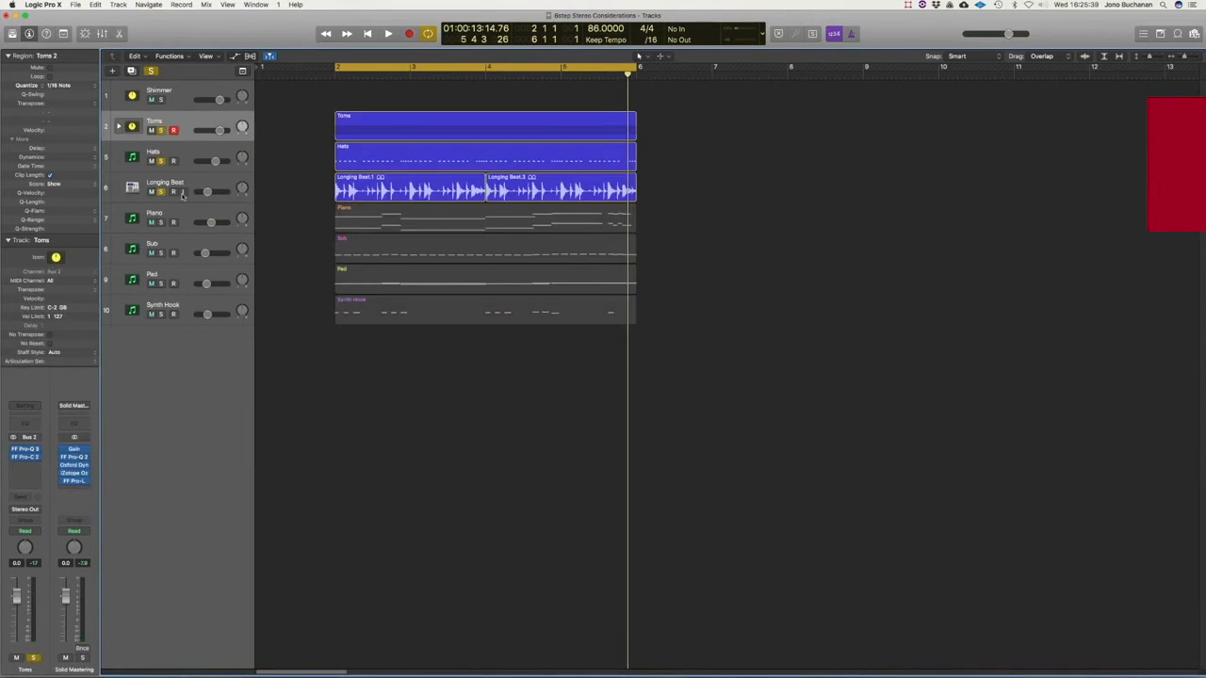
Play the soloed drum tracks through the cycle range and stop playback.
{"action": "key", "text": "space"}
{"action": "key", "text": "space"}
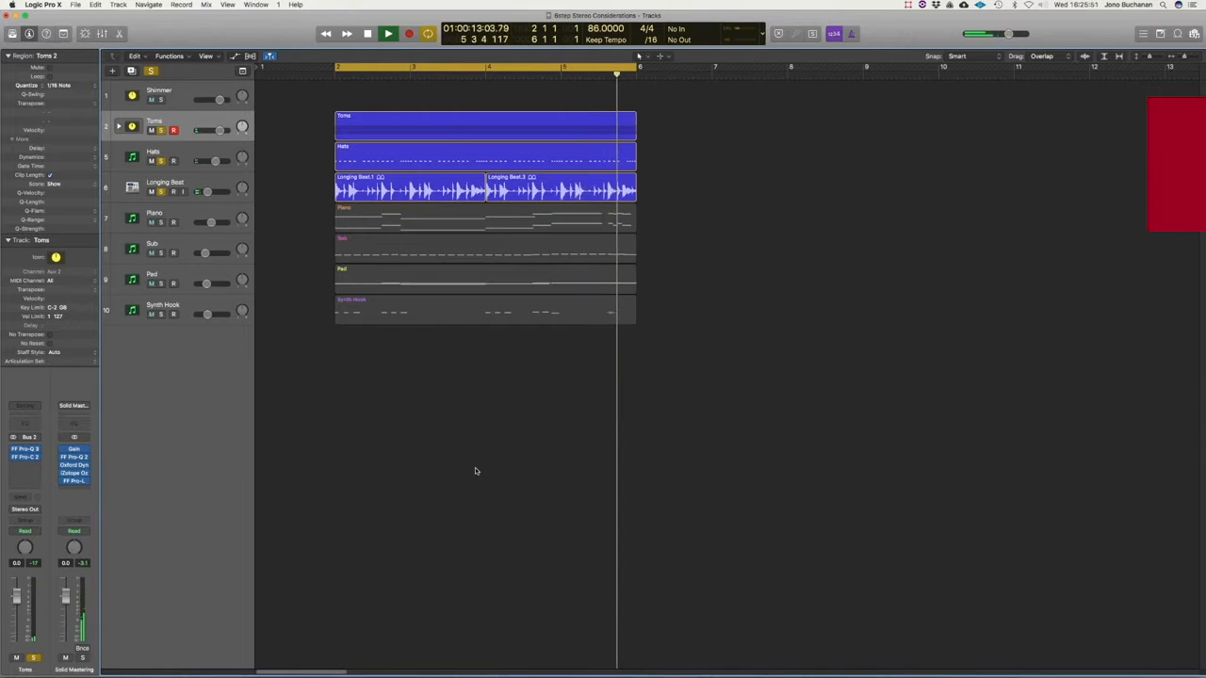
{"action": "key", "text": "space"}
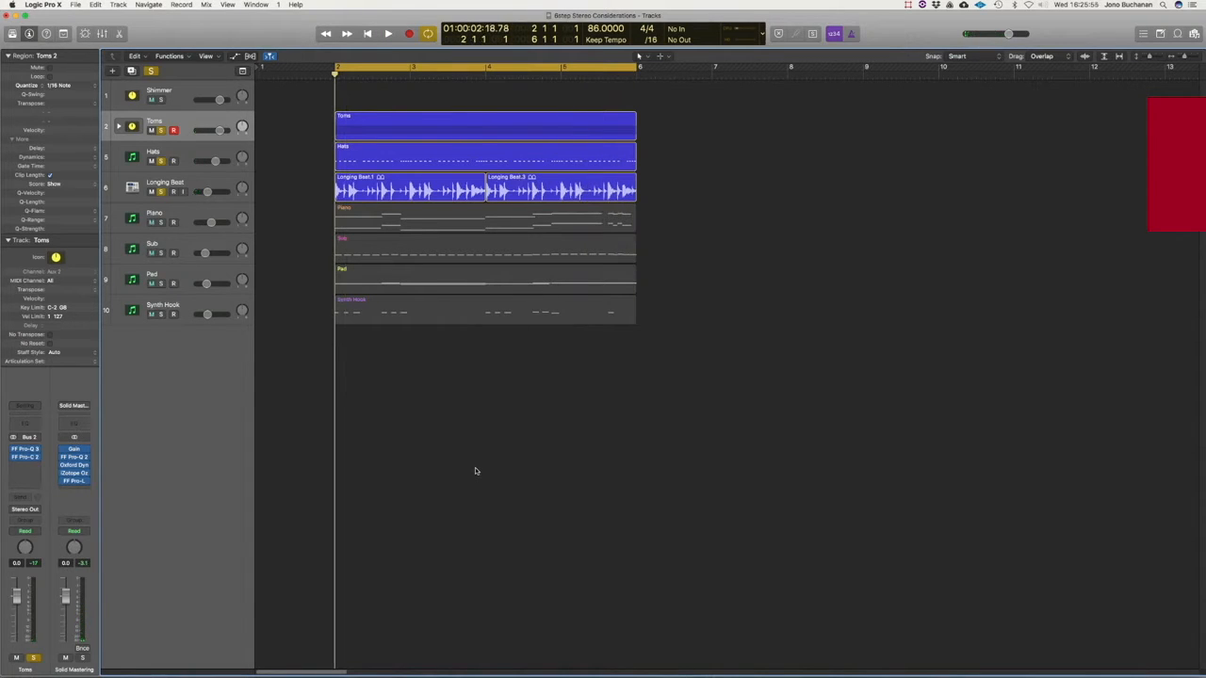
Insert the stereo version of the Soundtoys PanMan audio effect on the Hats track.
{"action": "left_click", "coordinate": [189, 156]}
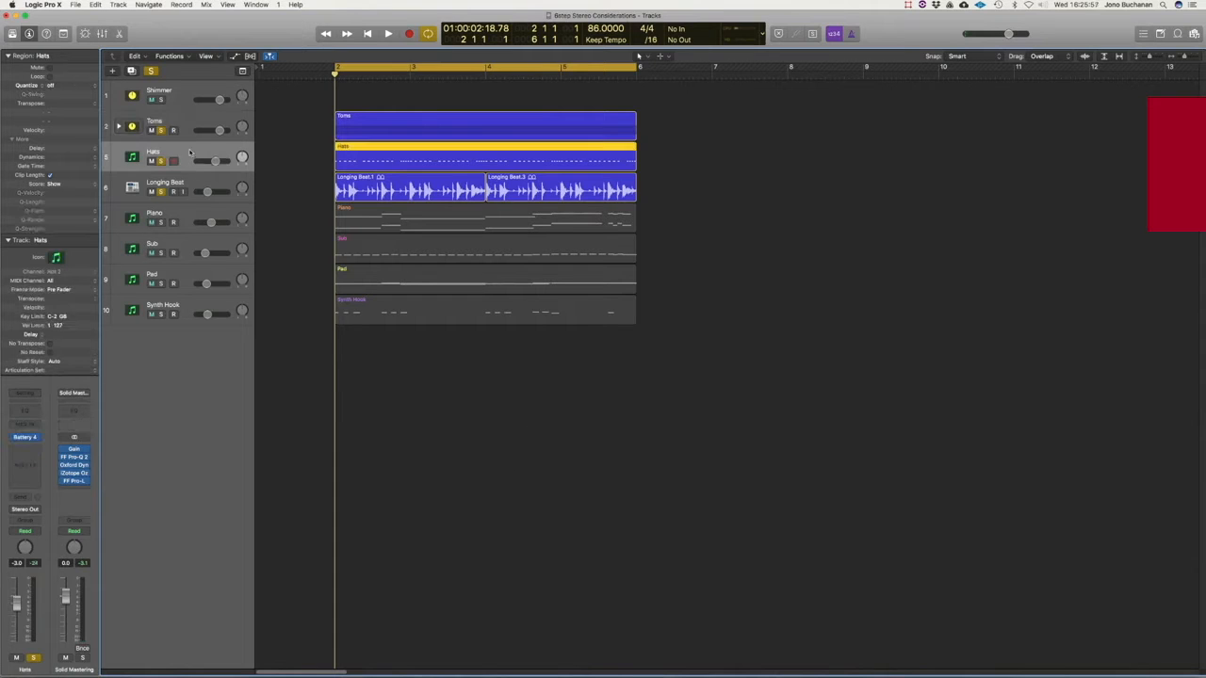
{"action": "left_click", "coordinate": [35, 452]}
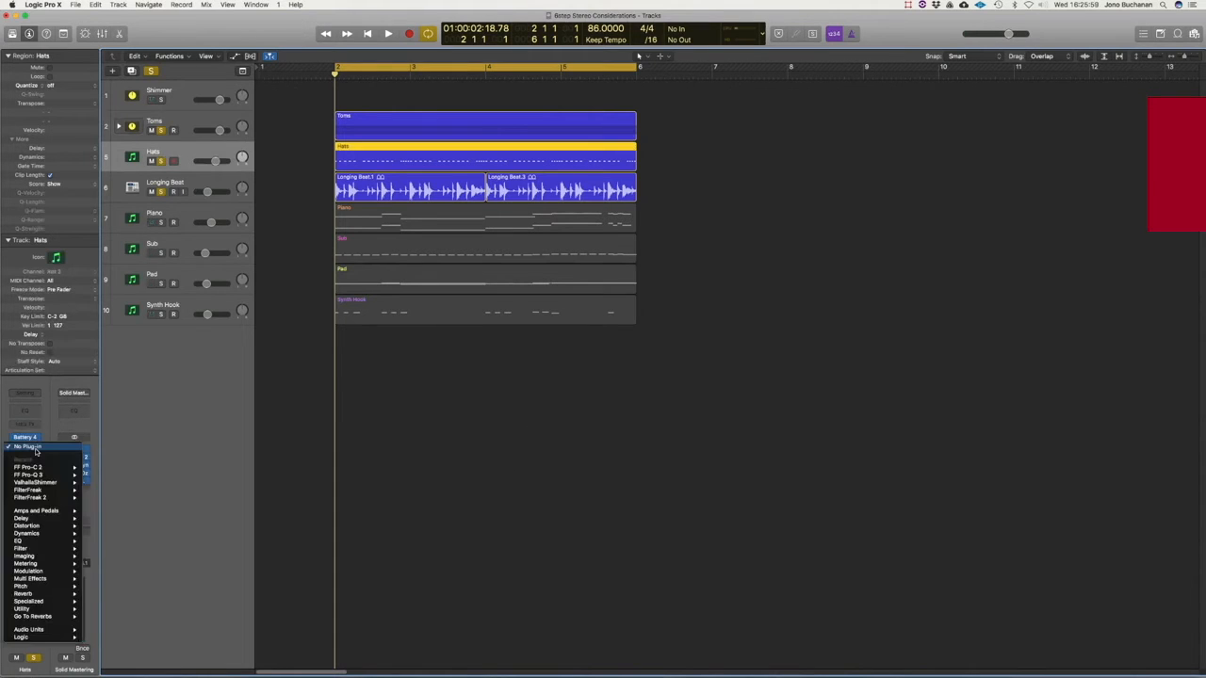
{"action": "mouse_move", "coordinate": [38, 629]}
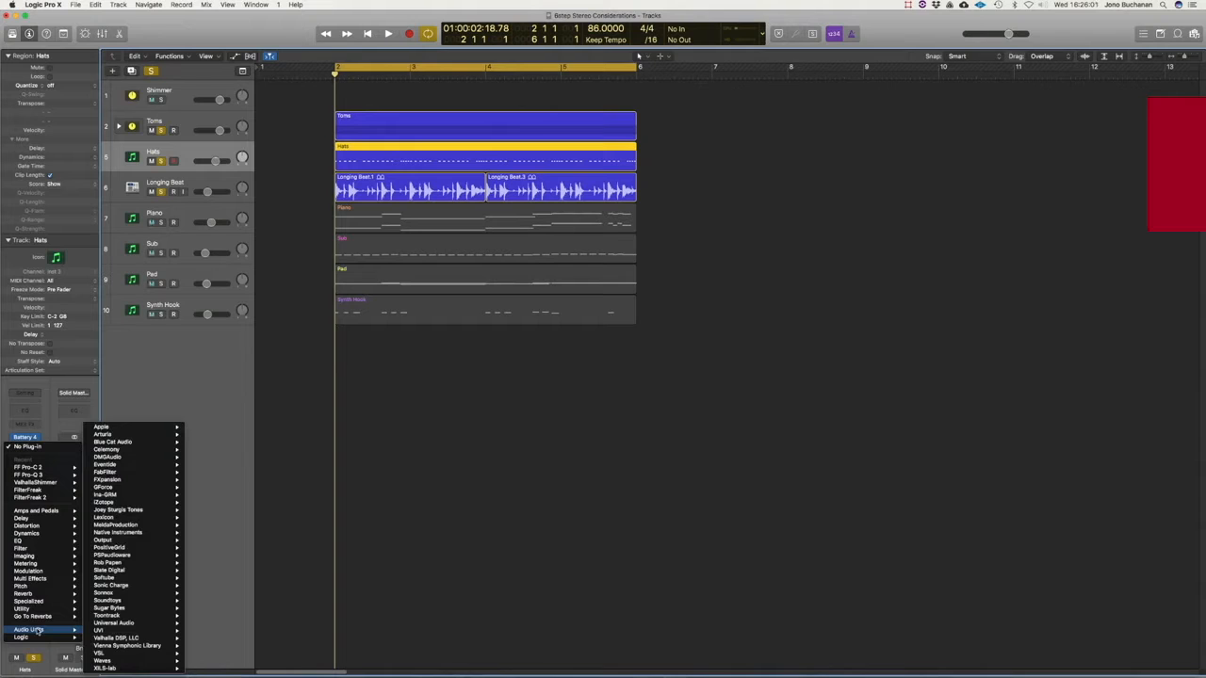
{"action": "mouse_move", "coordinate": [117, 601]}
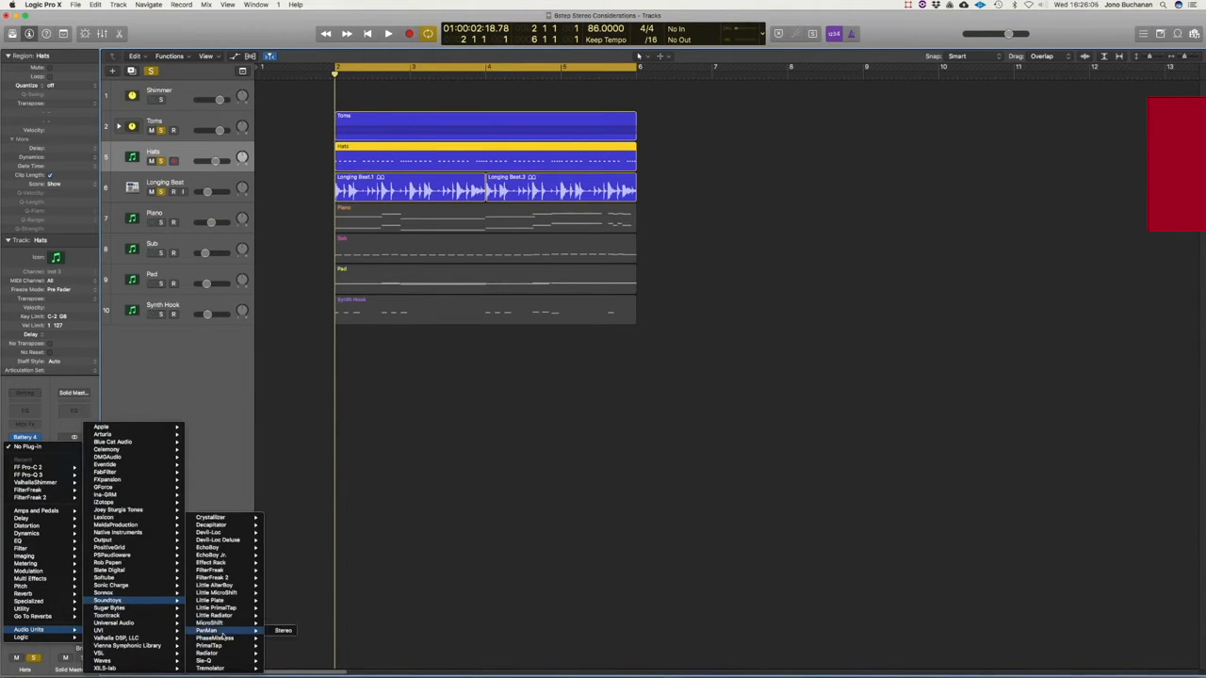
{"action": "left_click", "coordinate": [283, 630]}
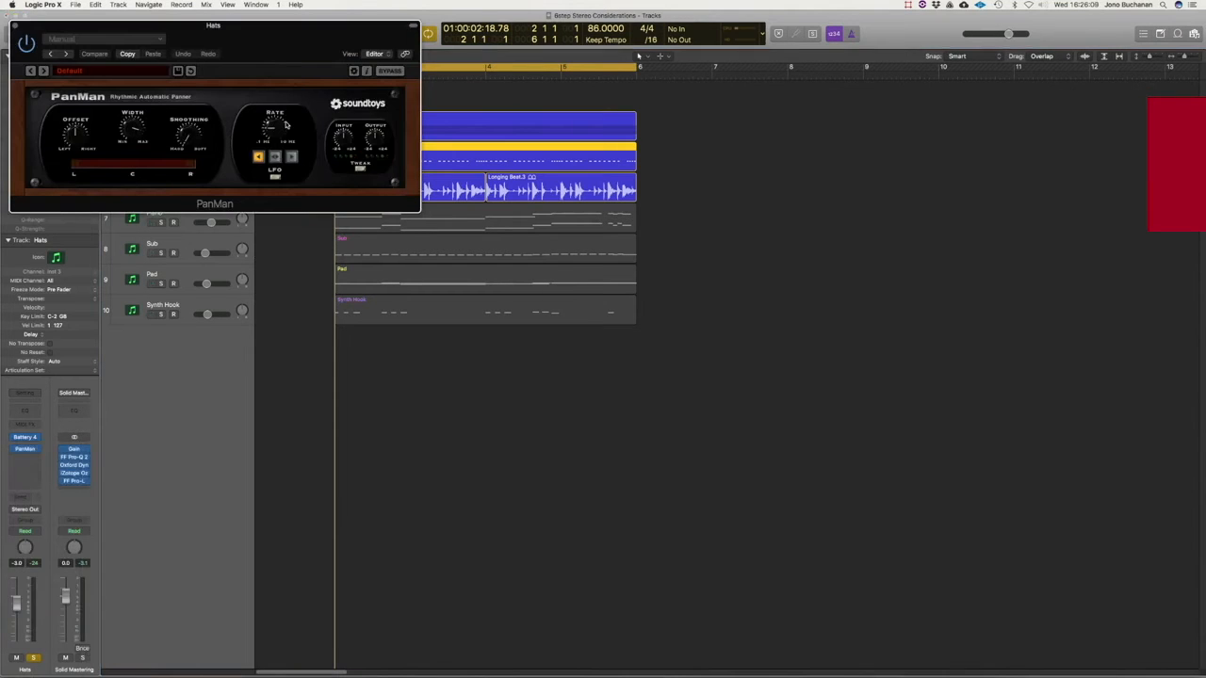
Load PanMan's 2 BarWideSlow MIDI preset from Basic Panning and move the plug-in window below the track regions.
{"action": "left_click_drag", "start_coordinate": [152, 20], "coordinate": [308, 136]}
{"action": "left_click", "coordinate": [269, 187]}
{"action": "mouse_move", "coordinate": [269, 186]}
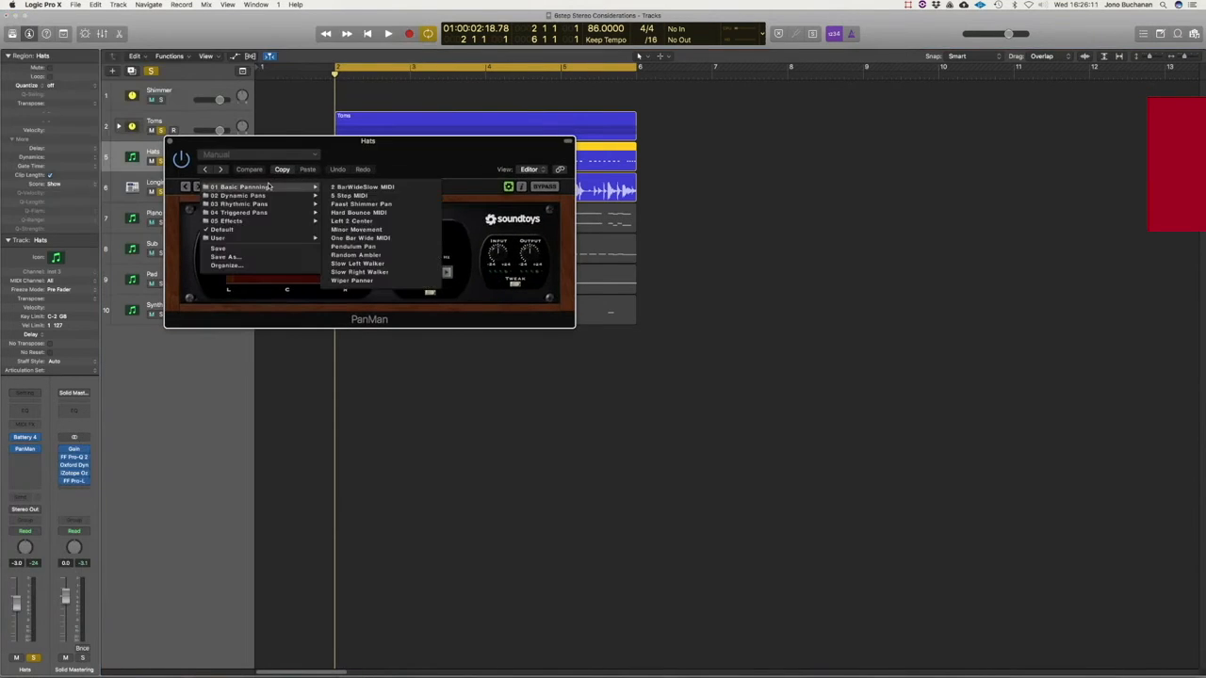
{"action": "left_click", "coordinate": [373, 187]}
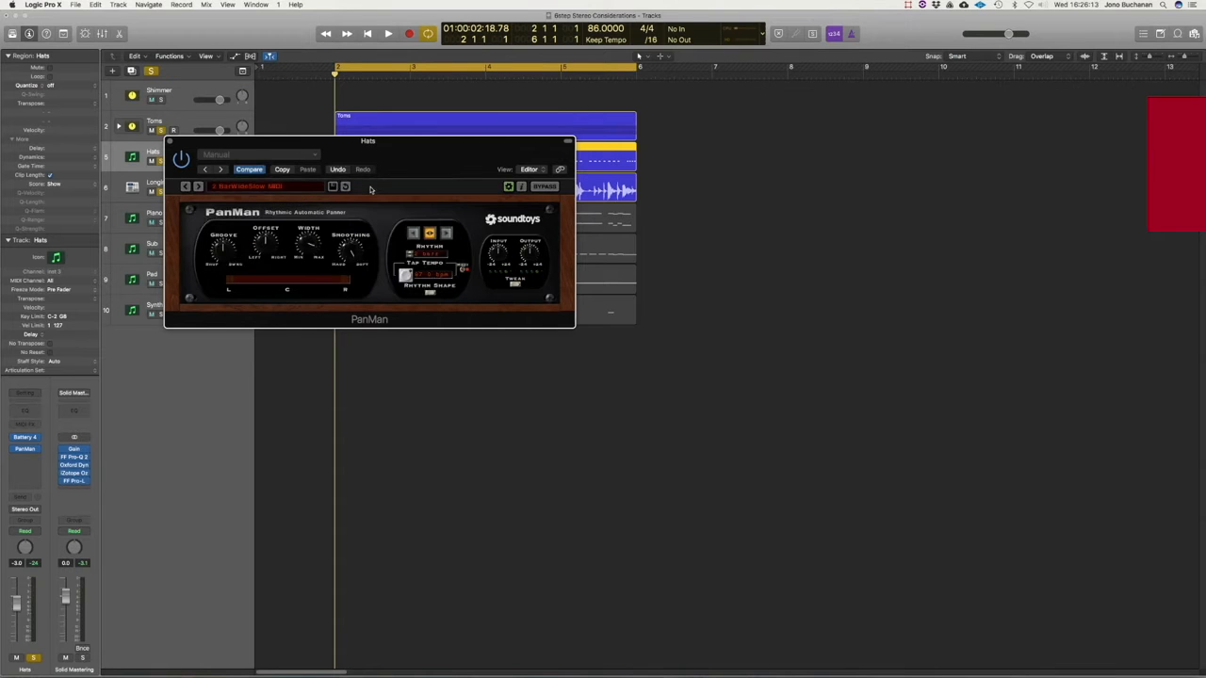
{"action": "left_click_drag", "start_coordinate": [278, 144], "coordinate": [418, 322]}
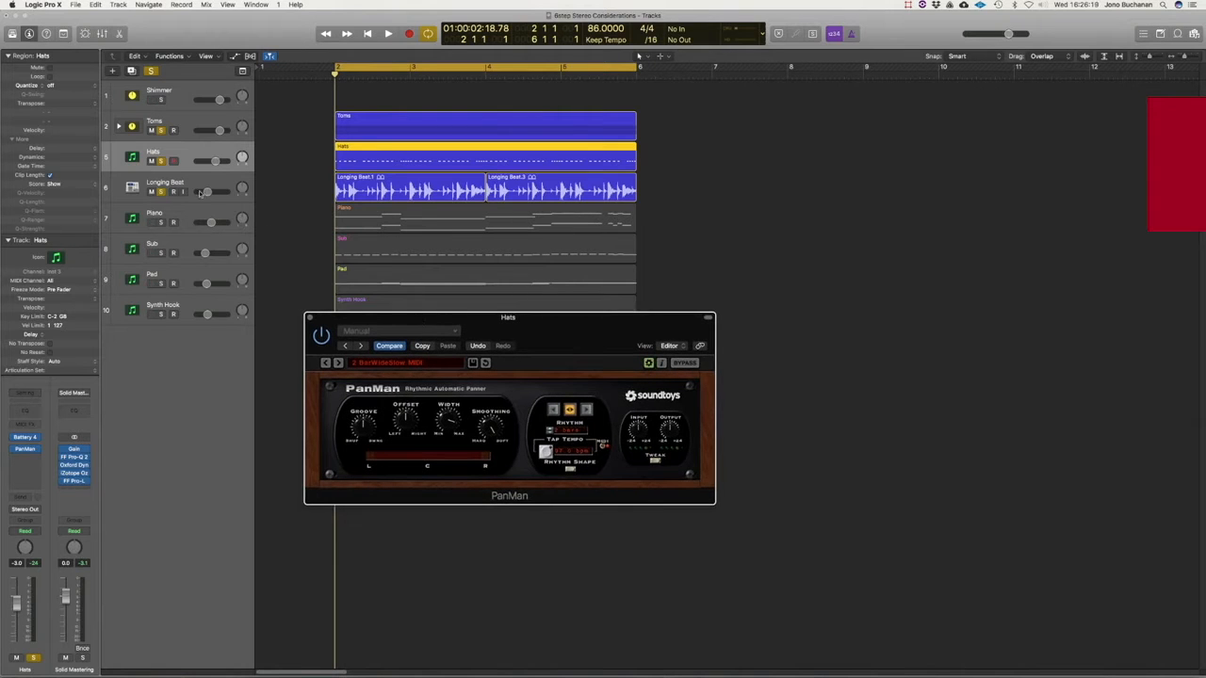
Isolate the Hats region in solo mode and play it to audition the PanMan auto-panning.
{"action": "left_click", "coordinate": [172, 161]}
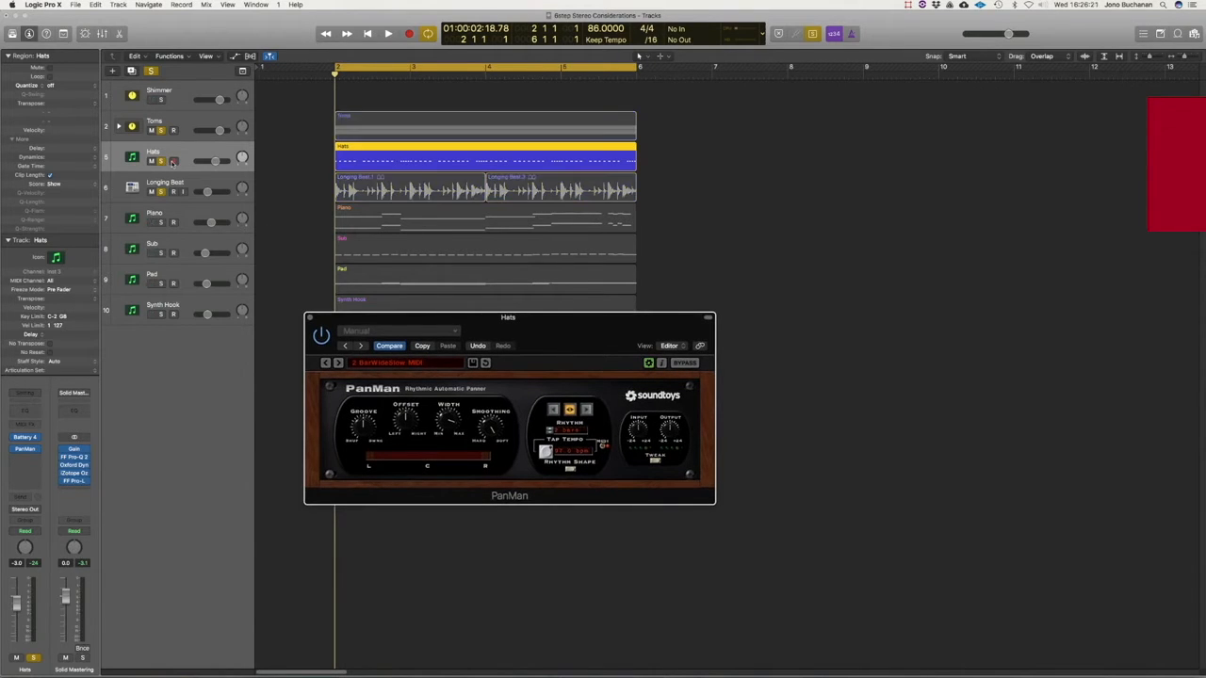
{"action": "key", "text": "space"}
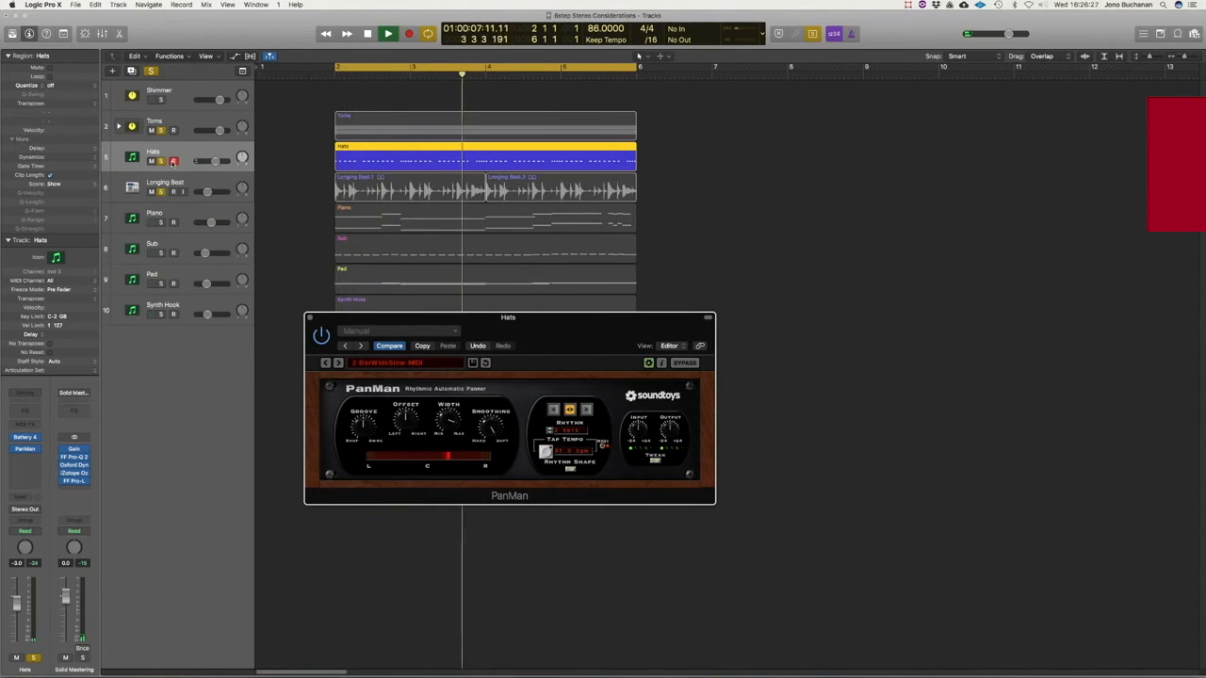
{"action": "key", "text": "space"}
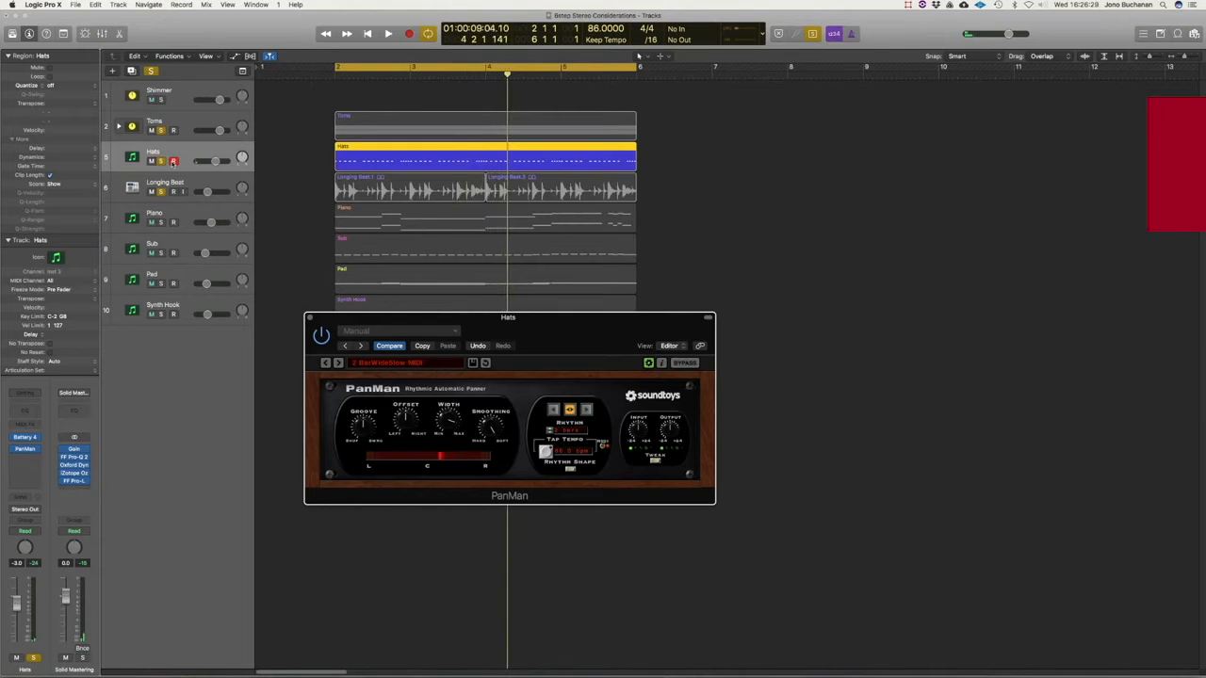
Check PanMan's panning movement while replaying the isolated Hats region, and stop playback.
{"action": "left_click_drag", "start_coordinate": [447, 420], "coordinate": [448, 421]}
{"action": "key", "text": "space"}
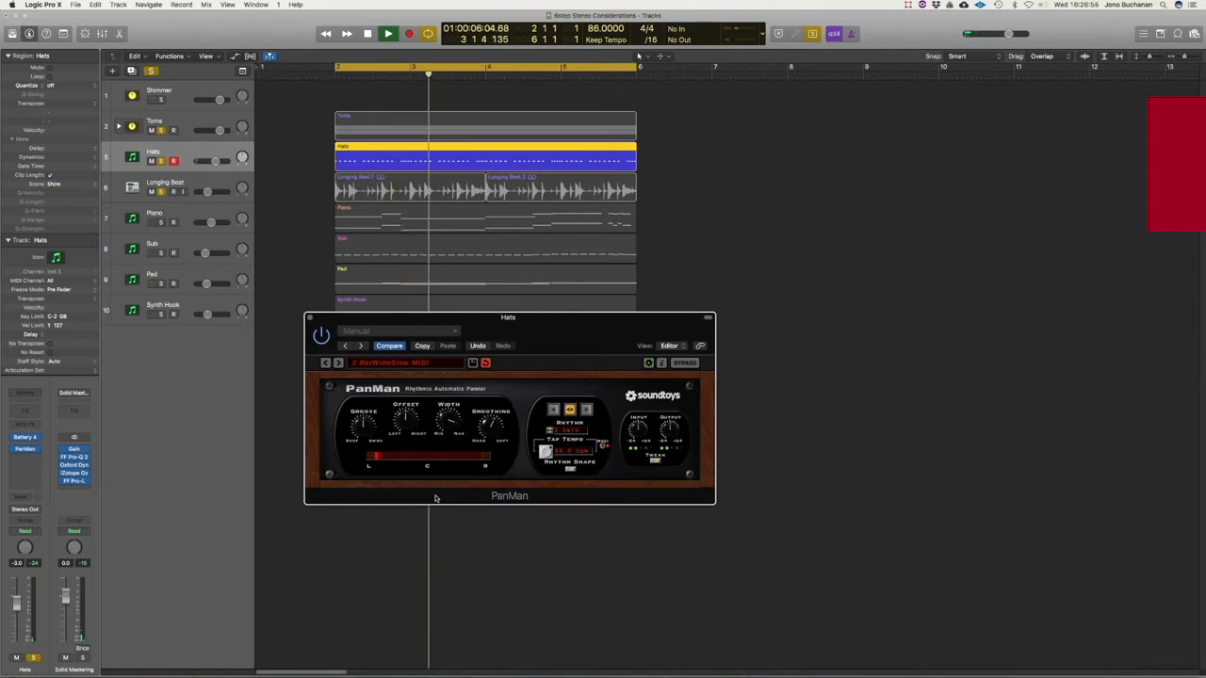
{"action": "key", "text": "space"}
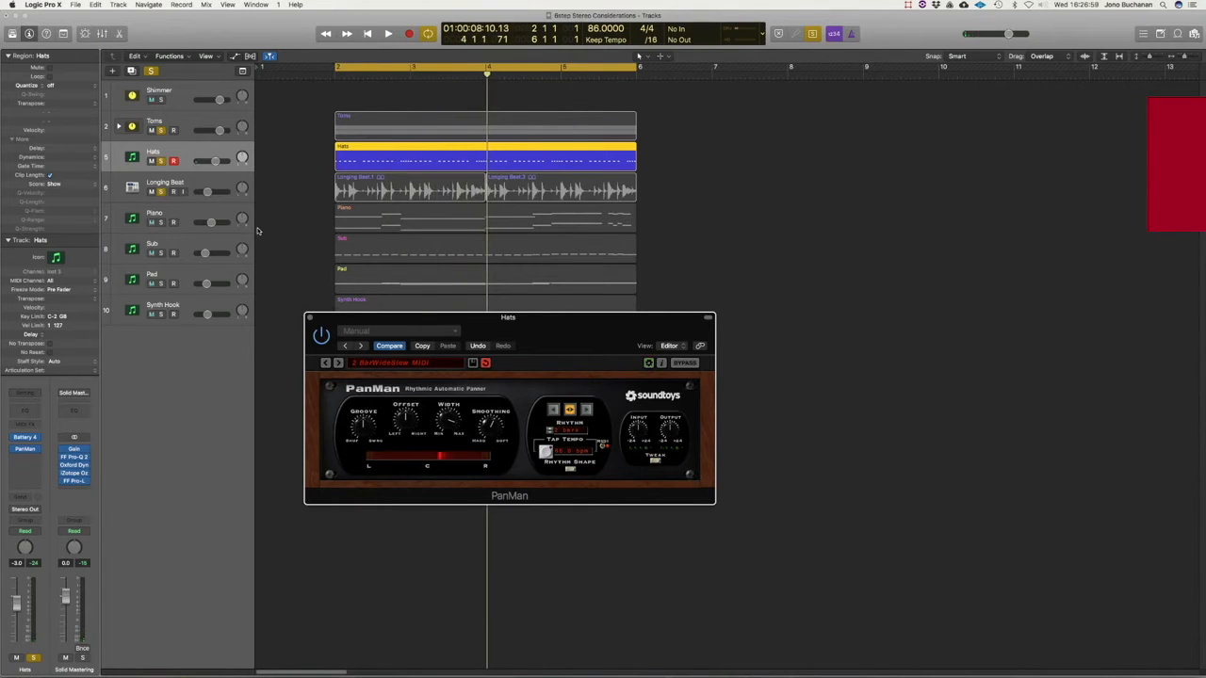
Turn off region solo mode, set PanMan's rhythm to 1 bar while the soloed drum tracks play, and close the plug-in window.
{"action": "key", "text": "ctrl+s"}
{"action": "key", "text": "space"}
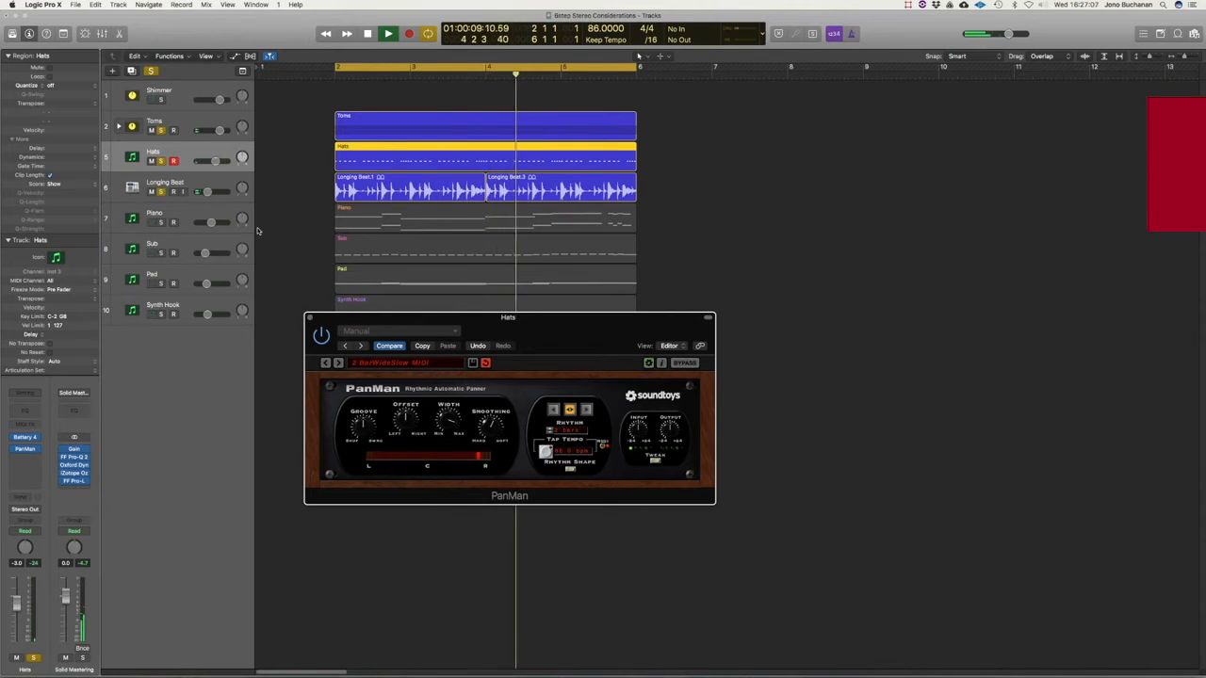
{"action": "left_click", "coordinate": [551, 409]}
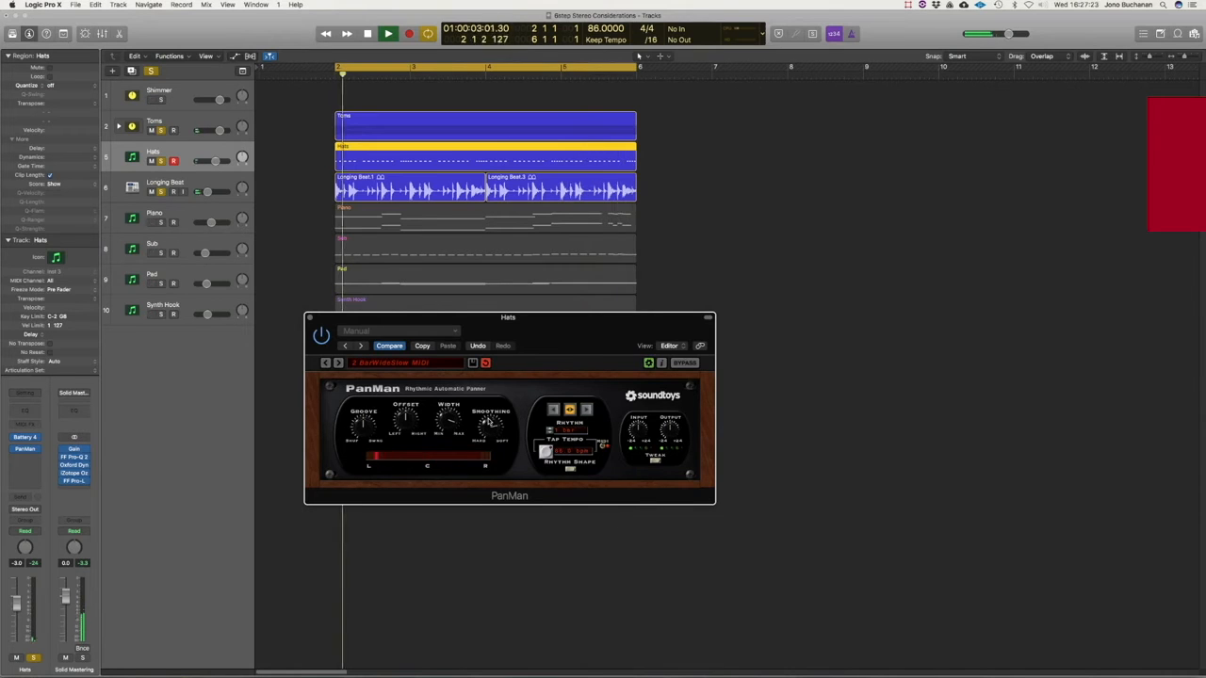
{"action": "key", "text": "space"}
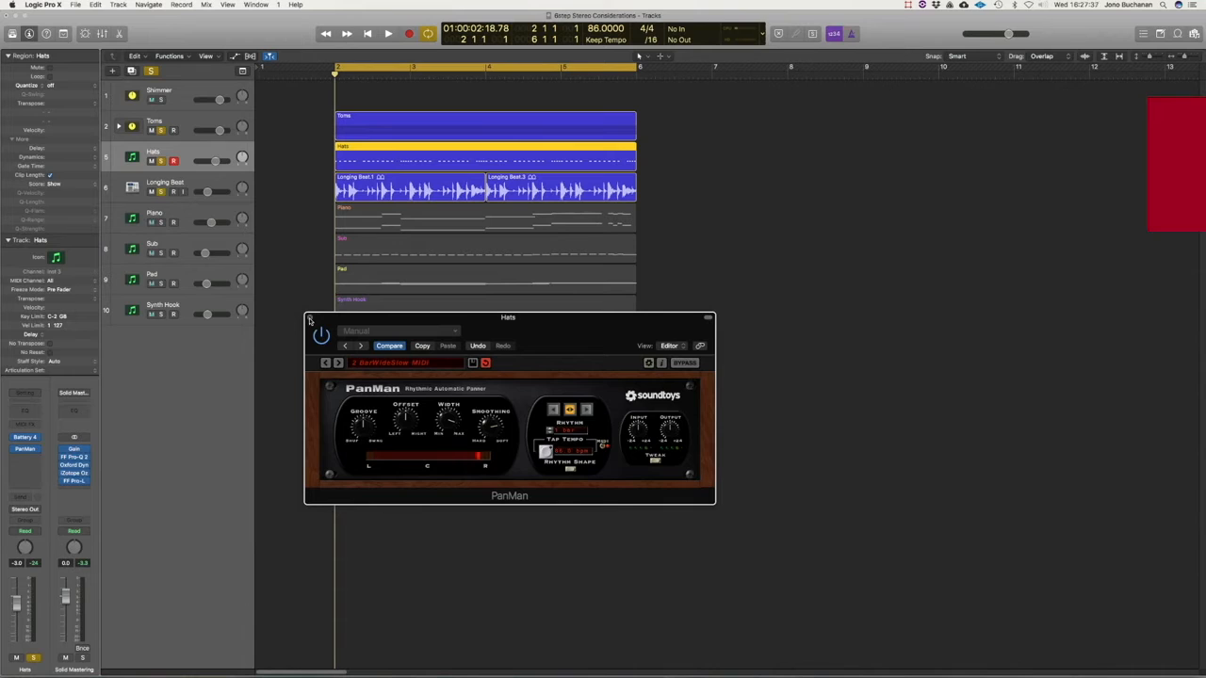
{"action": "left_click", "coordinate": [309, 319]}
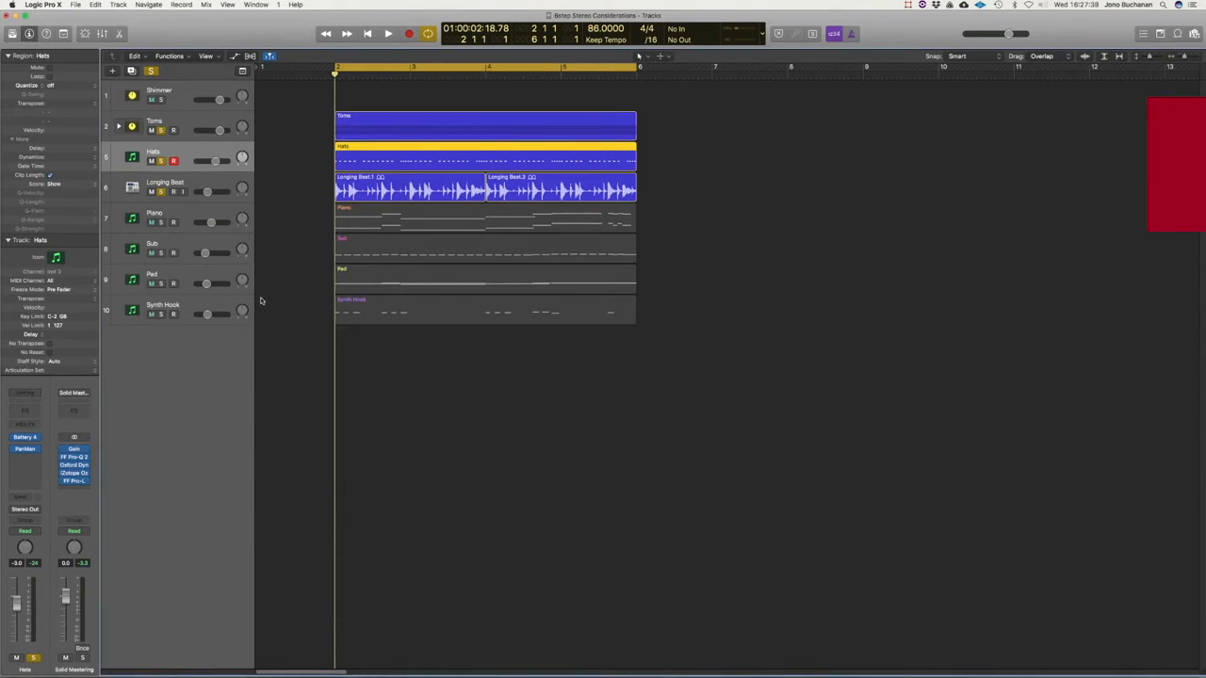
Add the Synth Hook track to the soloed drums, play the combination, and return the playhead to bar 2.
{"action": "left_click", "coordinate": [186, 312]}
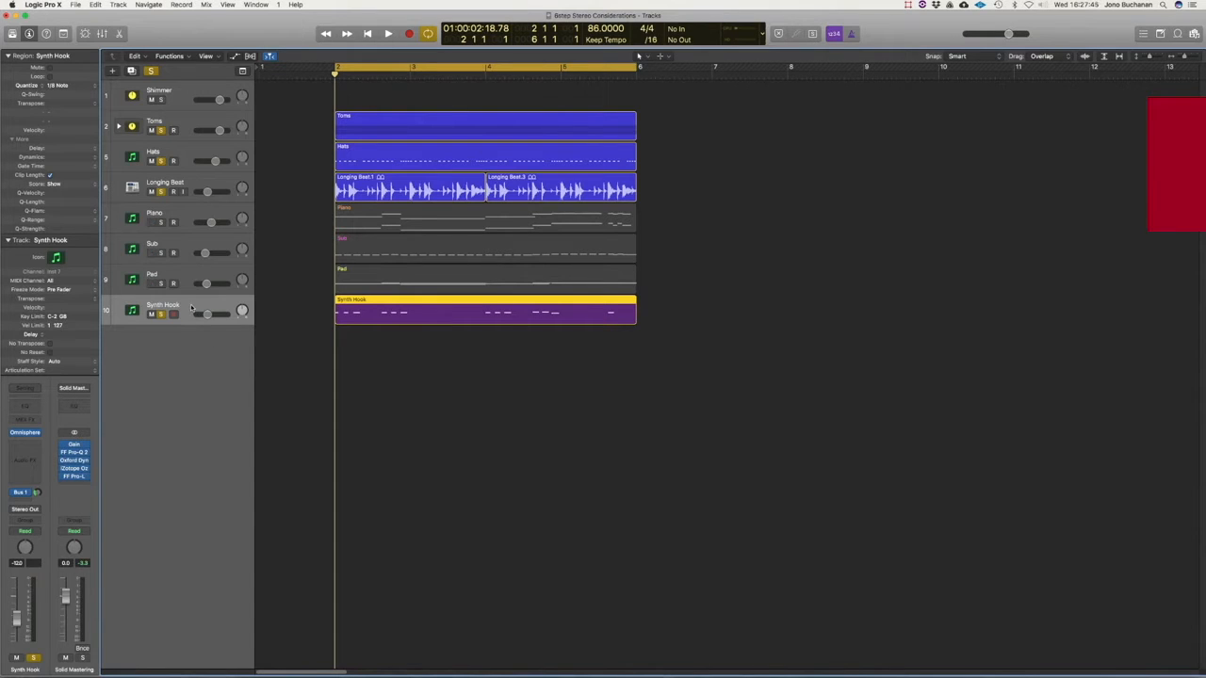
{"action": "key", "text": "space"}
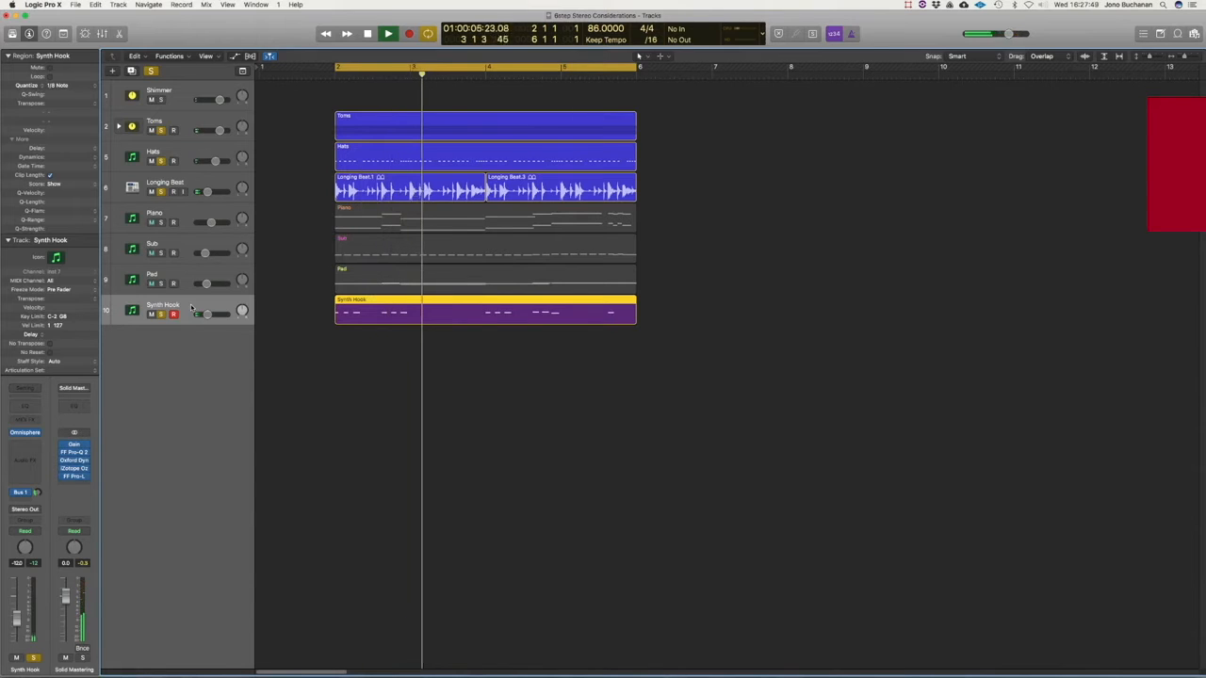
{"action": "key", "text": "space"}
{"action": "key", "text": "Return"}
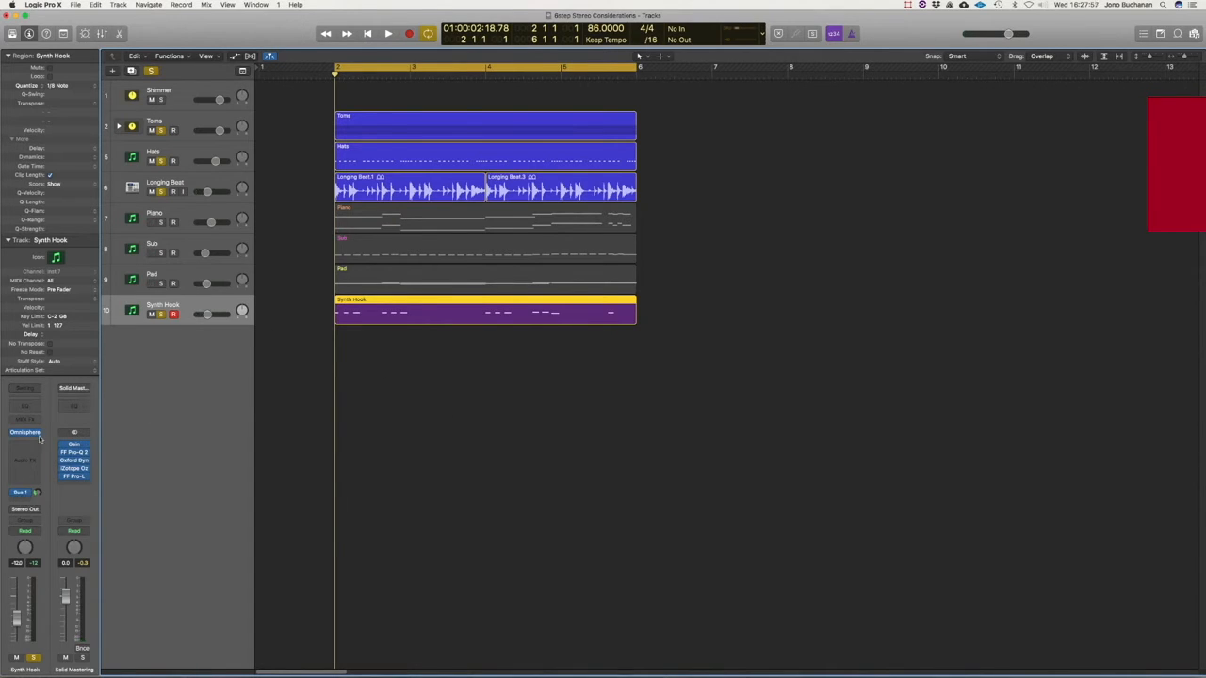
Add a second send on the Synth Hook channel, routed to Bus 3.
{"action": "left_click", "coordinate": [24, 497]}
{"action": "mouse_move", "coordinate": [37, 558]}
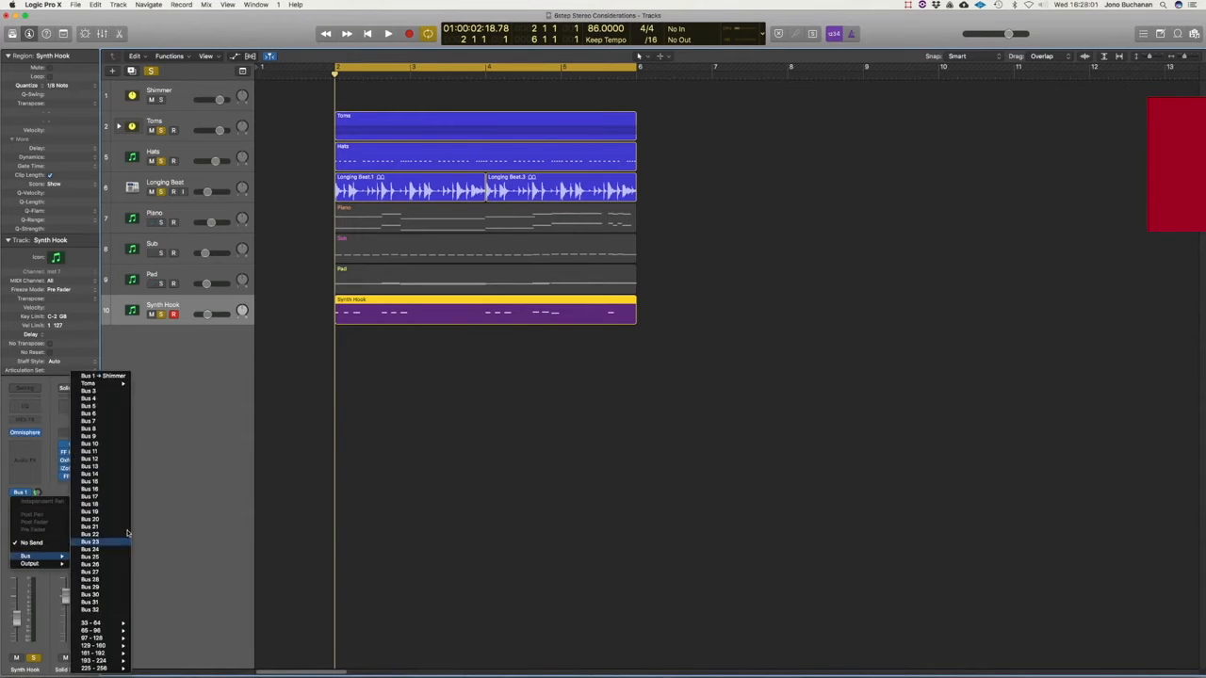
{"action": "left_click", "coordinate": [92, 391]}
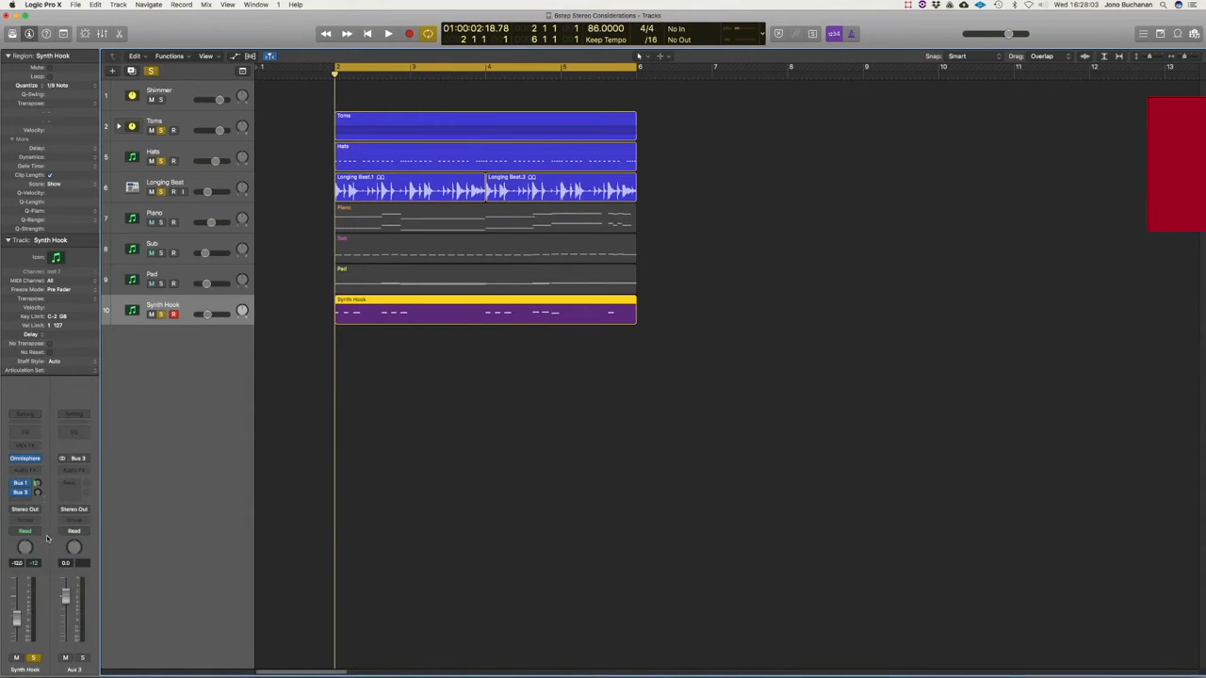
Insert the stereo Waves H-Delay (s) effect on the Bus 3 aux channel and move its window below the track regions.
{"action": "left_click", "coordinate": [86, 472]}
{"action": "mouse_move", "coordinate": [82, 651]}
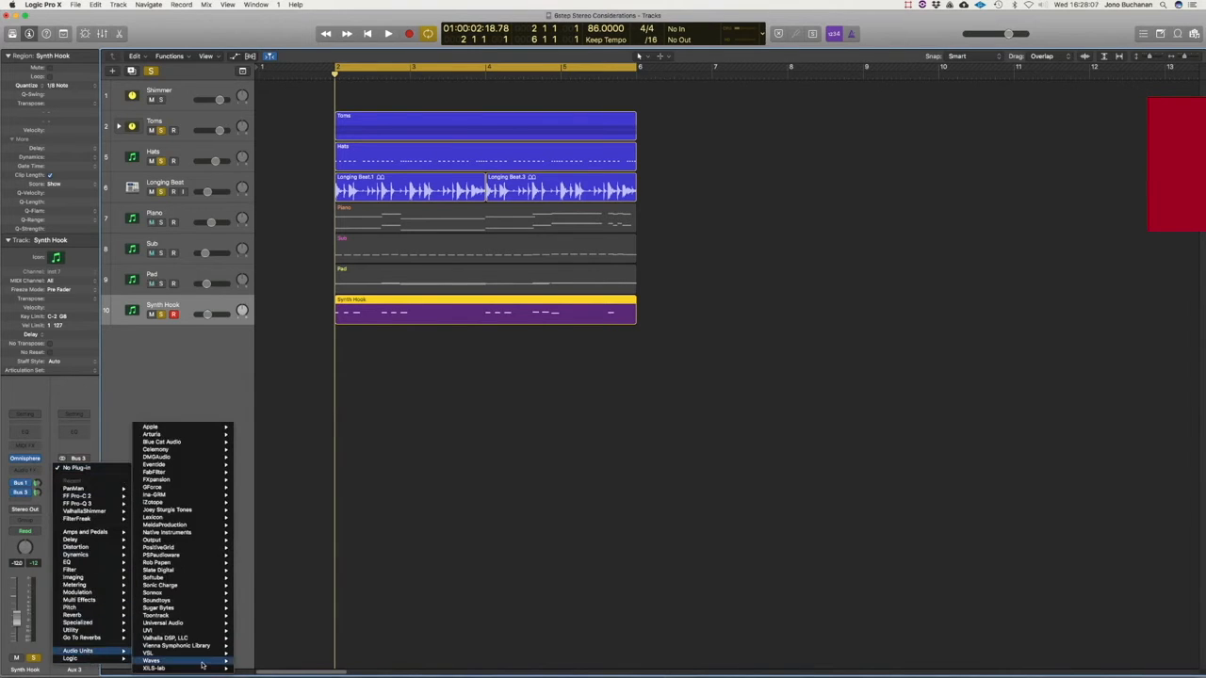
{"action": "mouse_move", "coordinate": [202, 666]}
{"action": "mouse_move", "coordinate": [287, 639]}
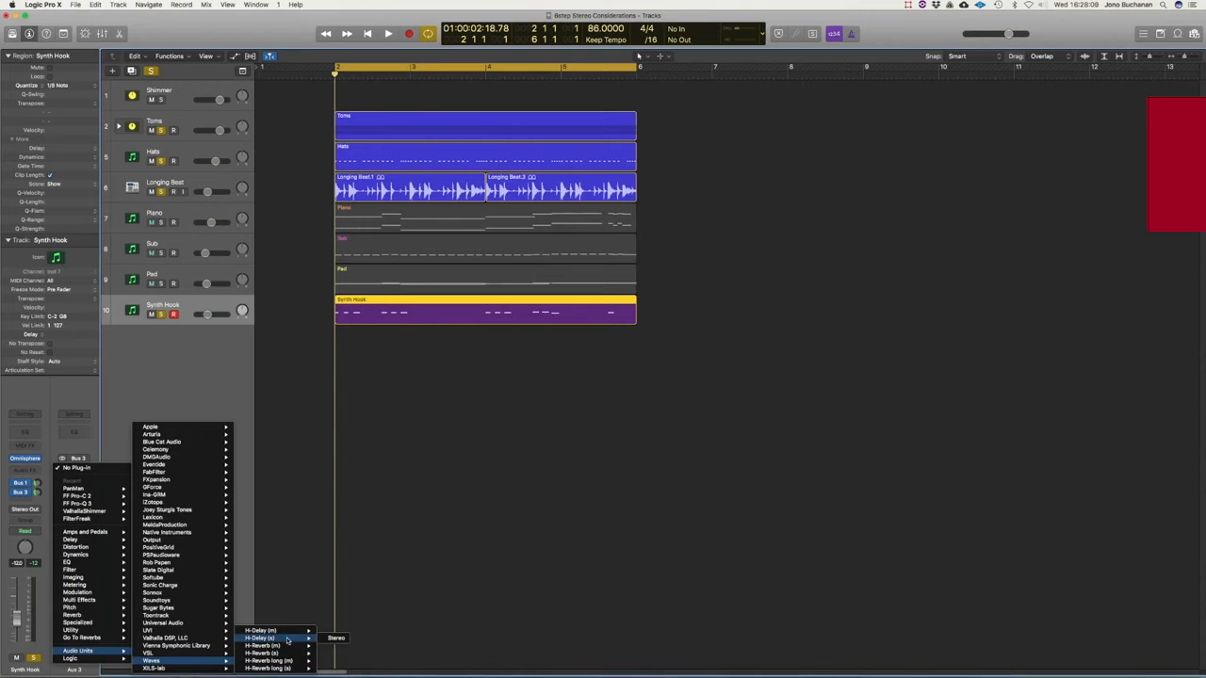
{"action": "left_click", "coordinate": [335, 638]}
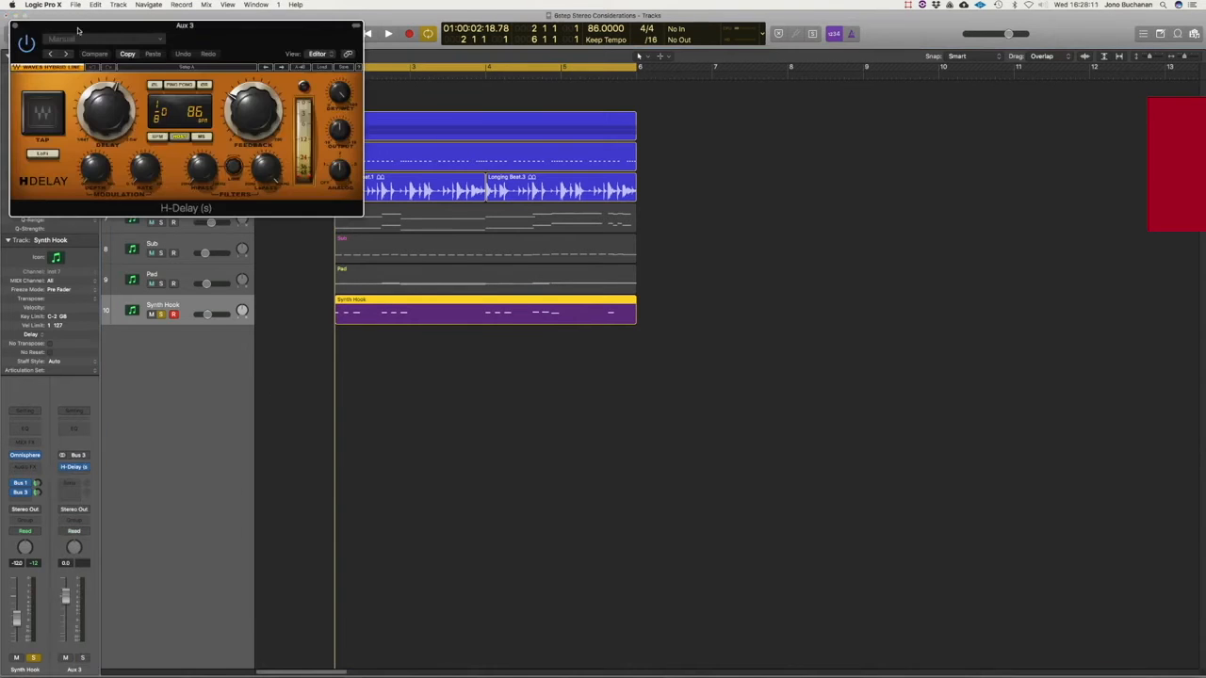
{"action": "left_click_drag", "start_coordinate": [82, 31], "coordinate": [396, 261]}
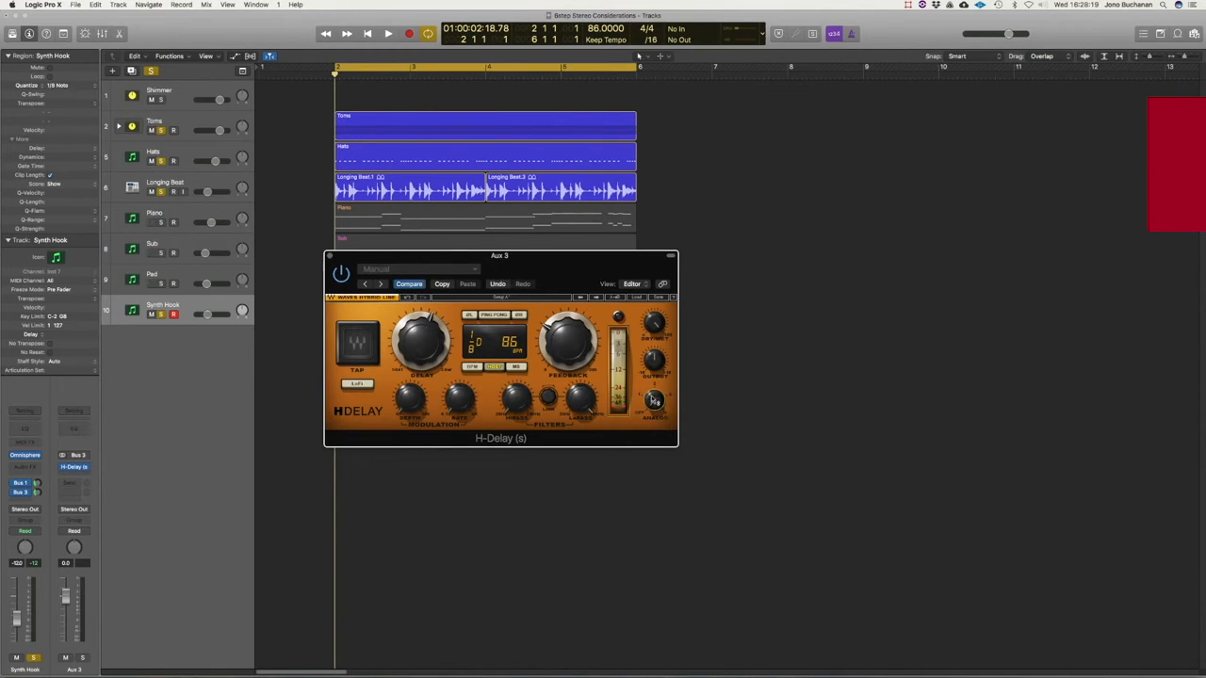
{"action": "left_click_drag", "start_coordinate": [412, 256], "coordinate": [486, 370]}
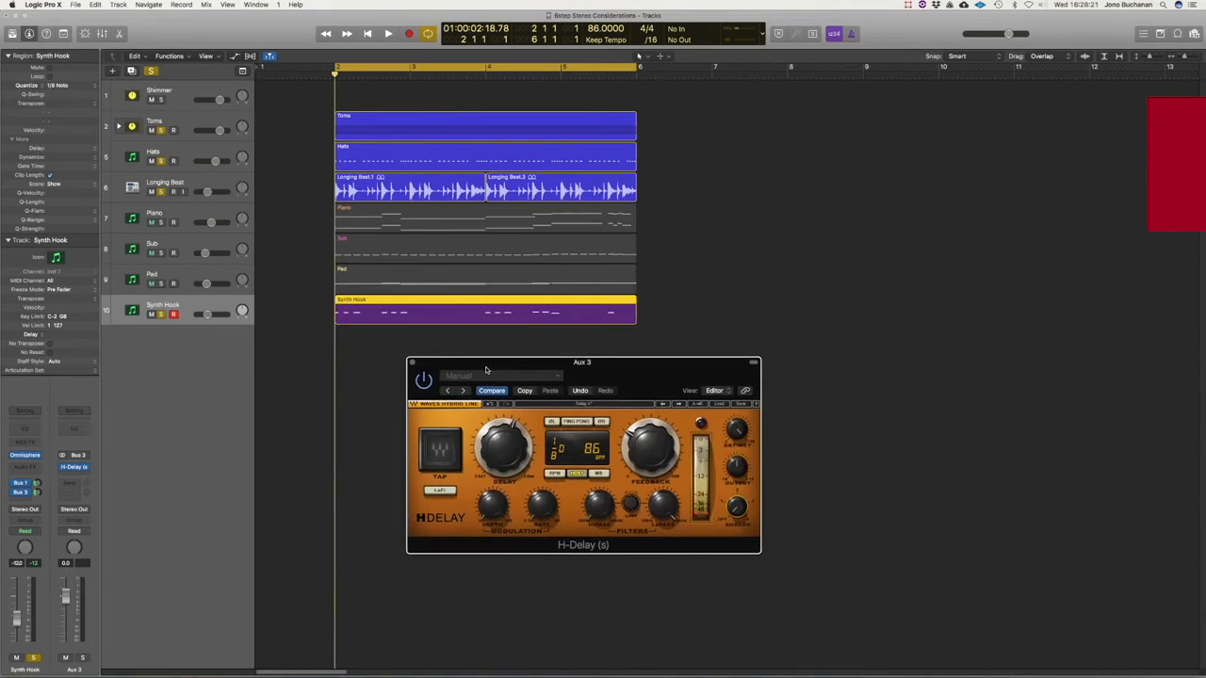
Isolate the Synth Hook region in solo mode and play it to audition the H-Delay effect.
{"action": "left_click", "coordinate": [178, 306]}
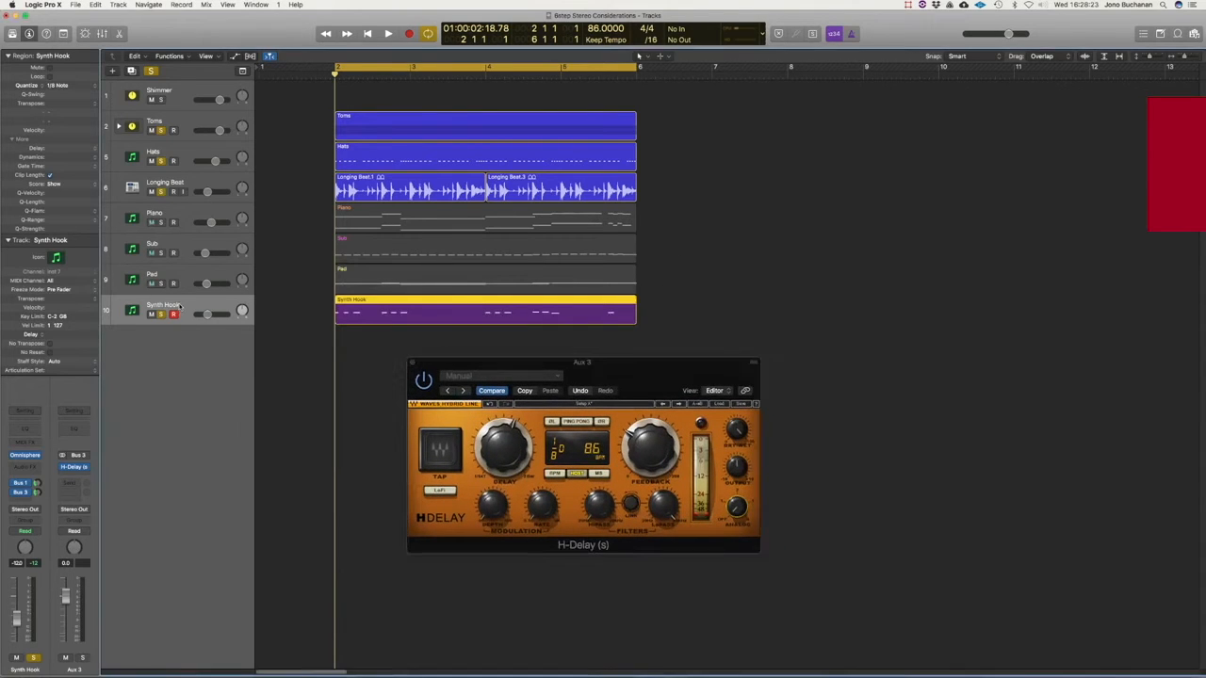
{"action": "key", "text": "ctrl+s"}
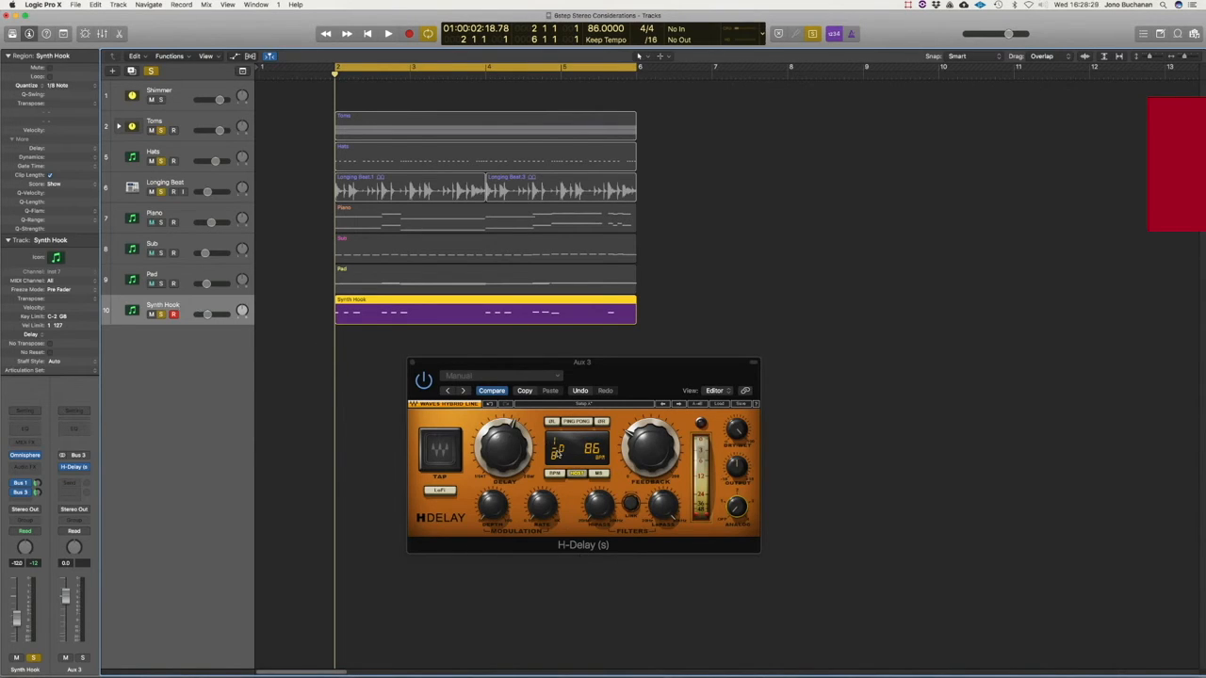
{"action": "key", "text": "space"}
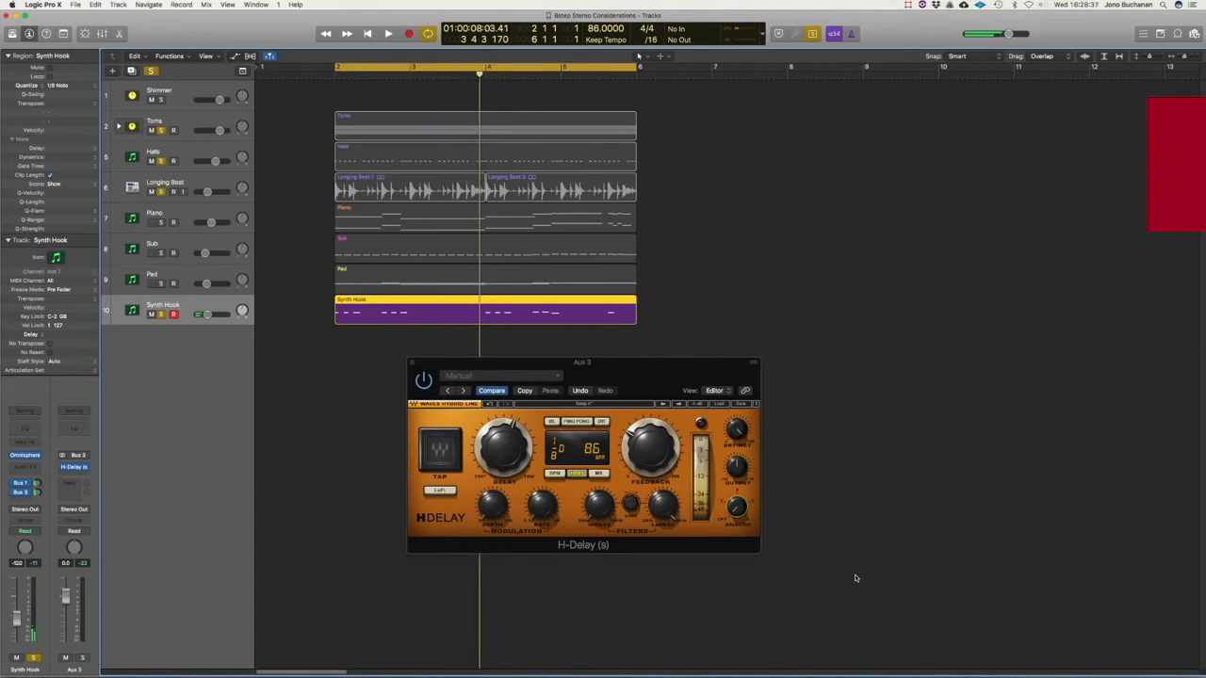
{"action": "key", "text": "space"}
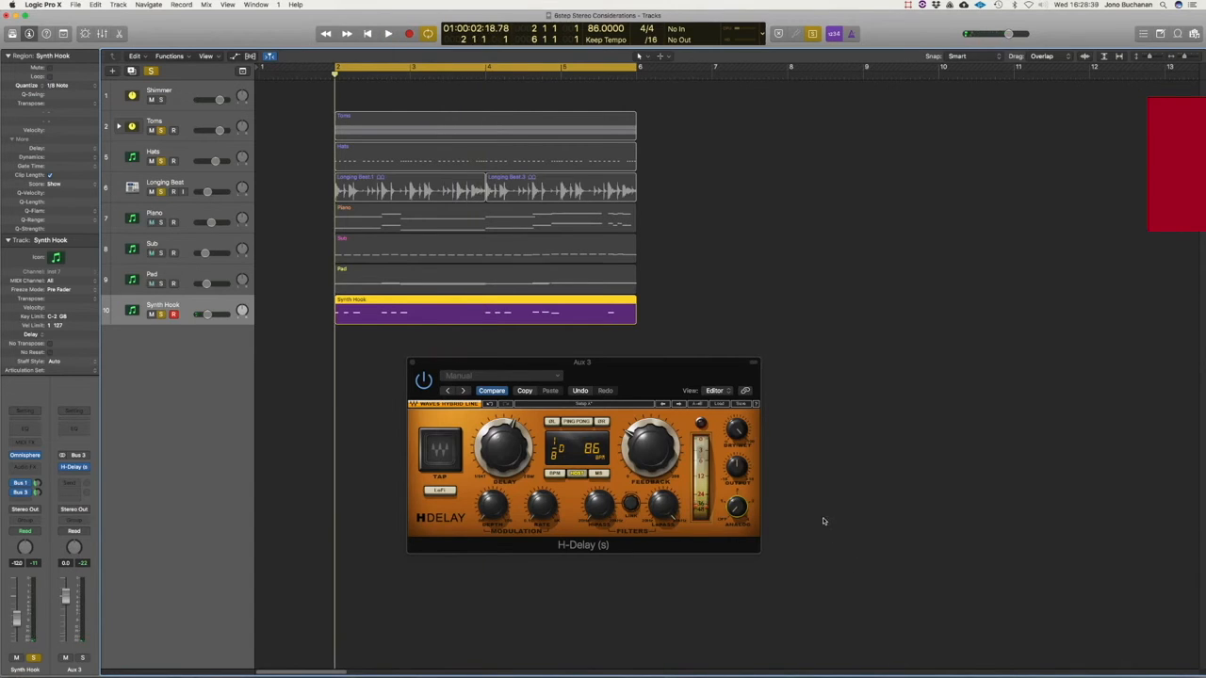
Enable H-Delay's Ping Pong mode and play the isolated Synth Hook region to hear the bouncing repeats.
{"action": "left_click", "coordinate": [576, 422]}
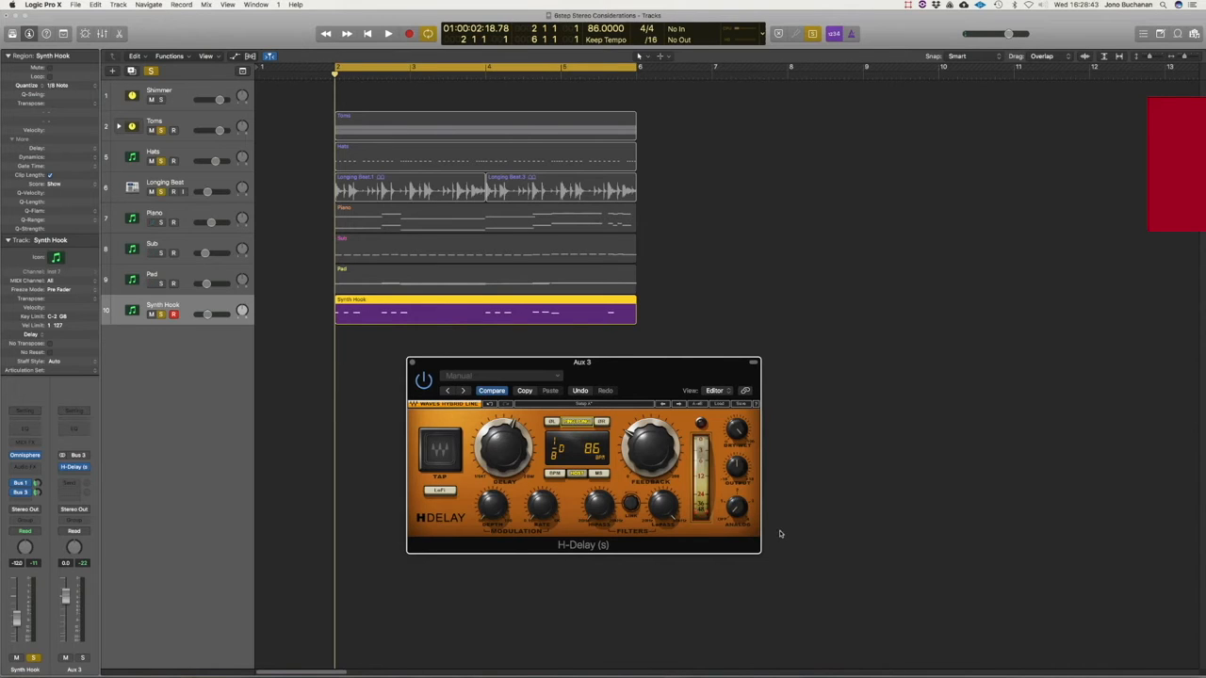
{"action": "key", "text": "space"}
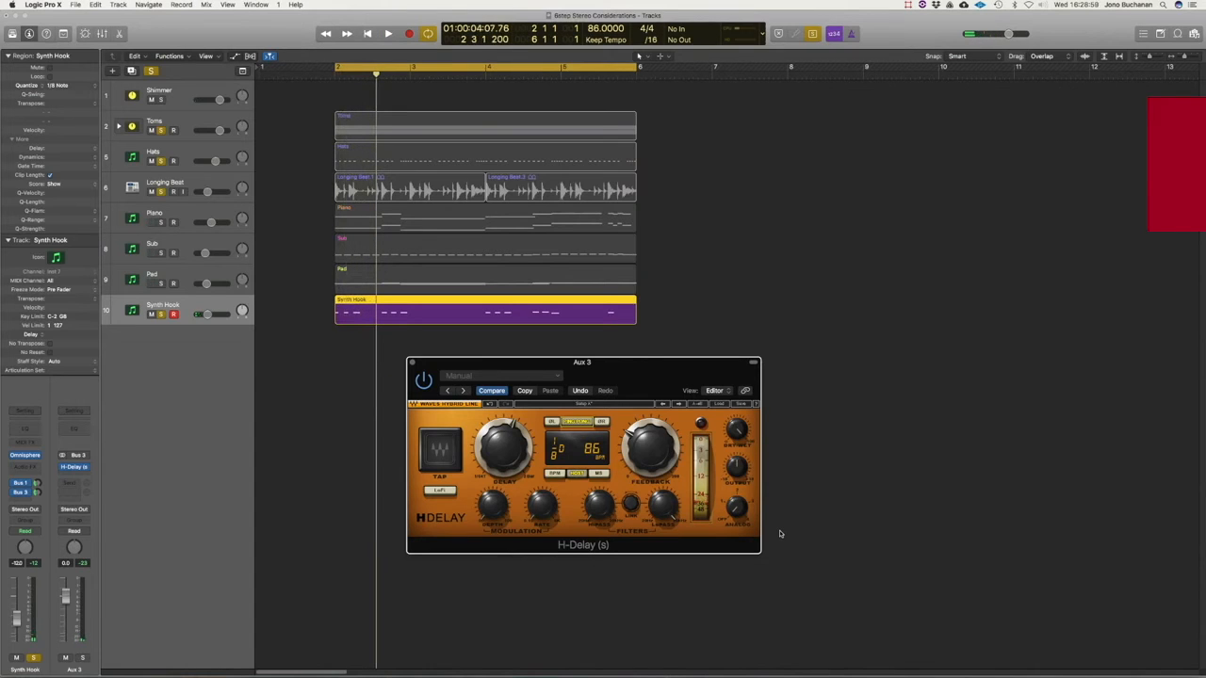
{"action": "key", "text": "space"}
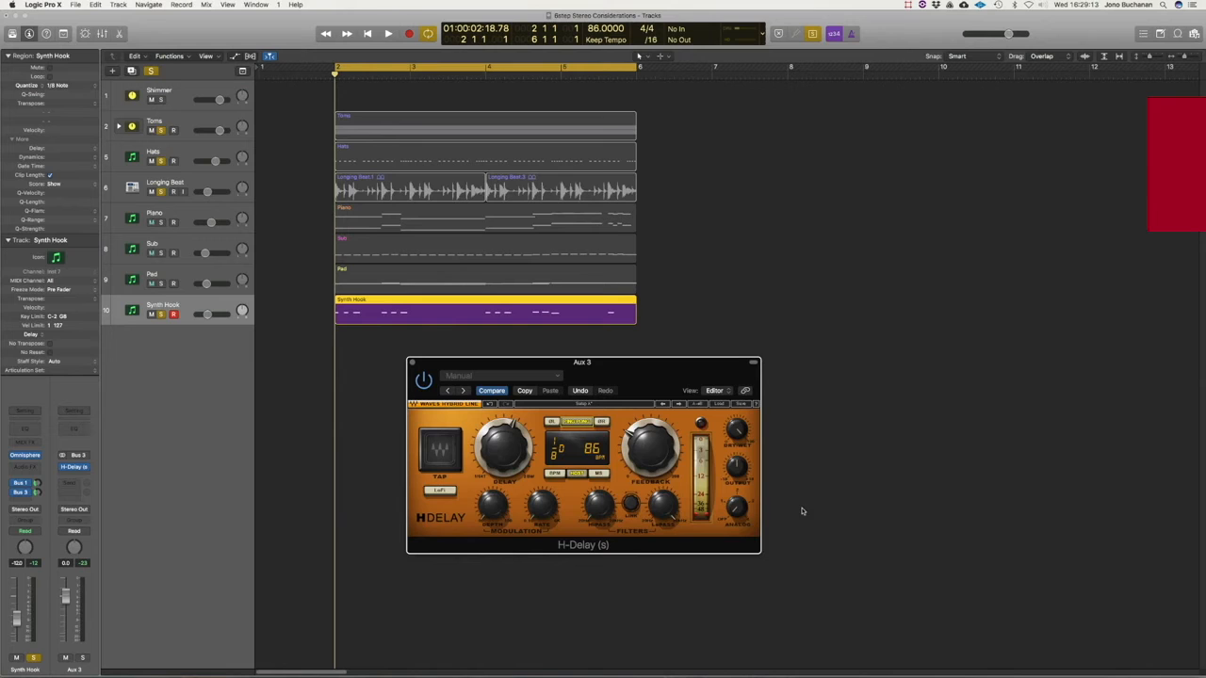
Turn off region solo mode and play the Synth Hook with its ping-pong delay alongside the soloed drum tracks.
{"action": "key", "text": "ctrl+s"}
{"action": "key", "text": "space"}
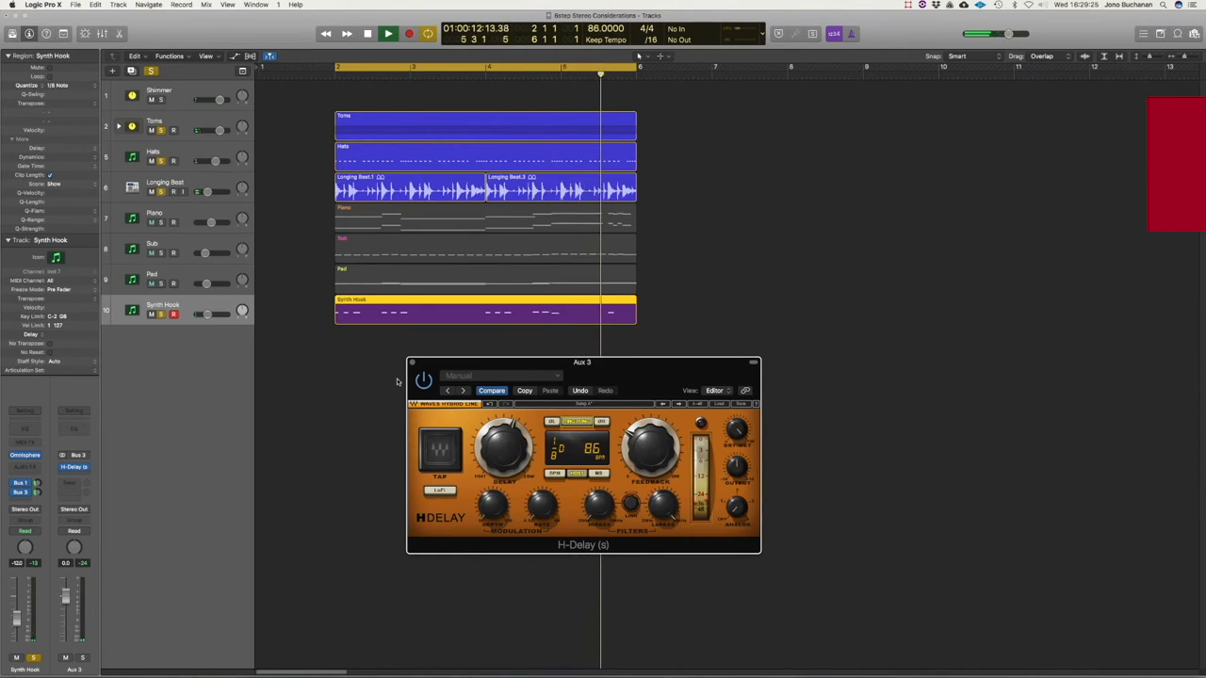
{"action": "key", "text": "space"}
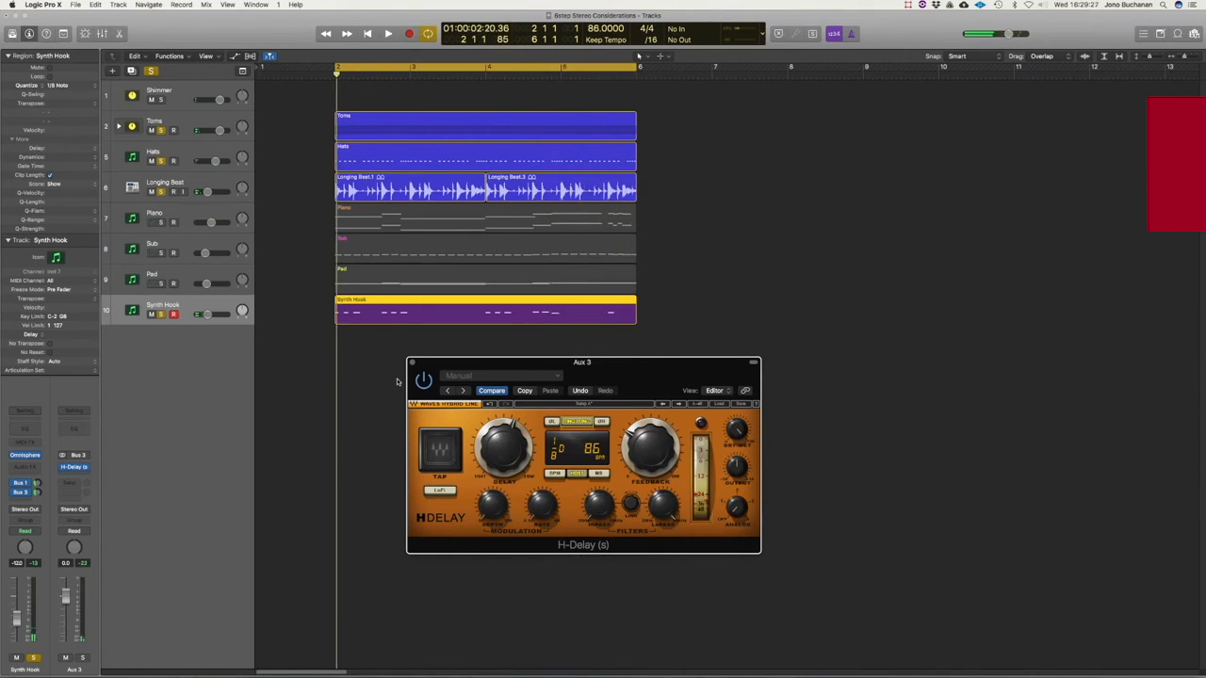
Clear all track solos and solo only the Pad track.
{"action": "left_click", "coordinate": [161, 315]}
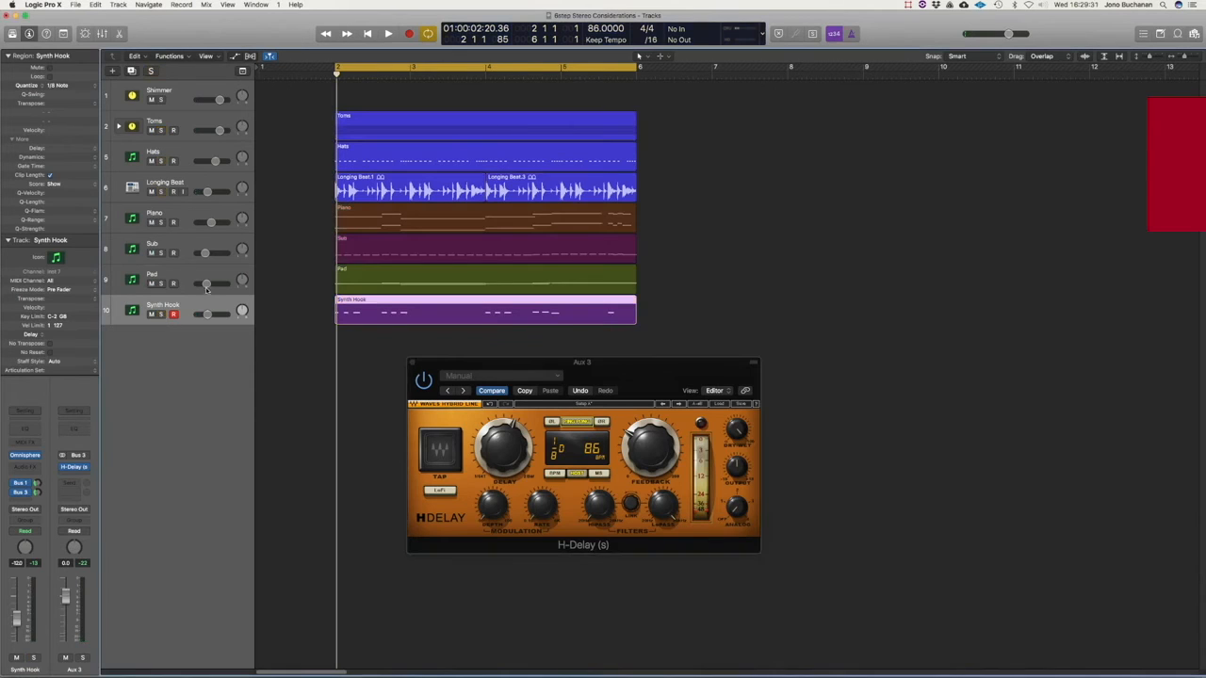
{"action": "left_click", "coordinate": [187, 276]}
{"action": "left_click", "coordinate": [162, 285]}
{"action": "left_click", "coordinate": [173, 284]}
Play the soloed Pad track and close the H-Delay window during playback.
{"action": "key", "text": "space"}
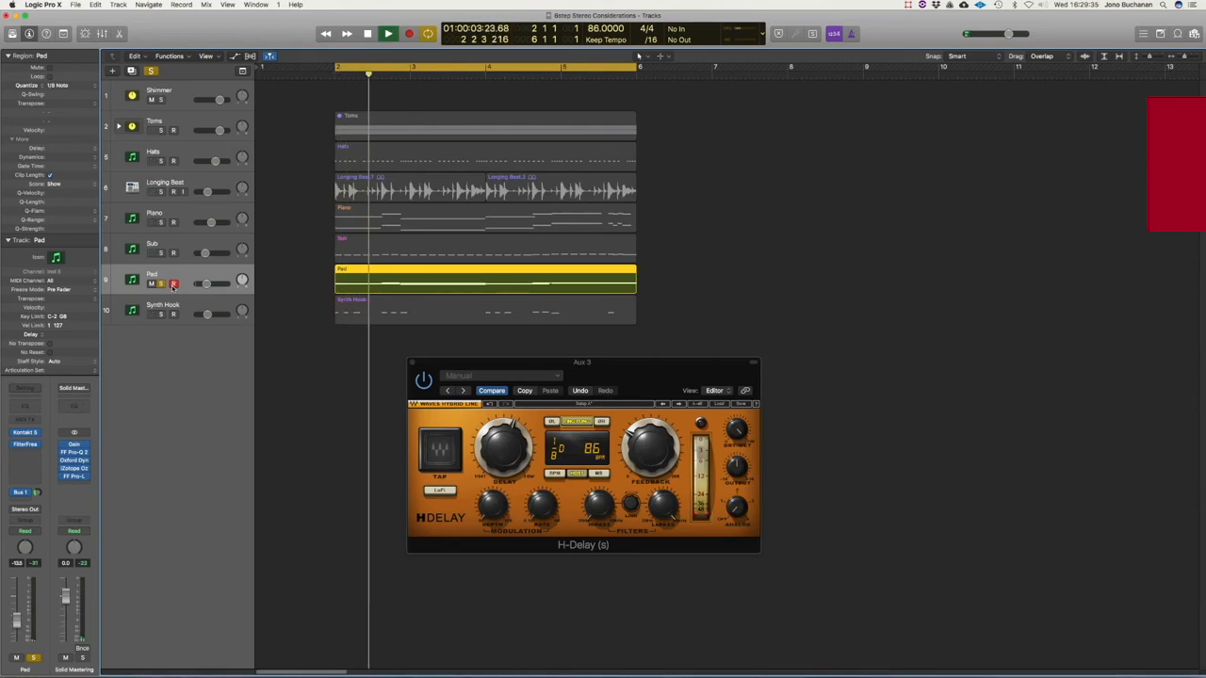
{"action": "left_click", "coordinate": [413, 363]}
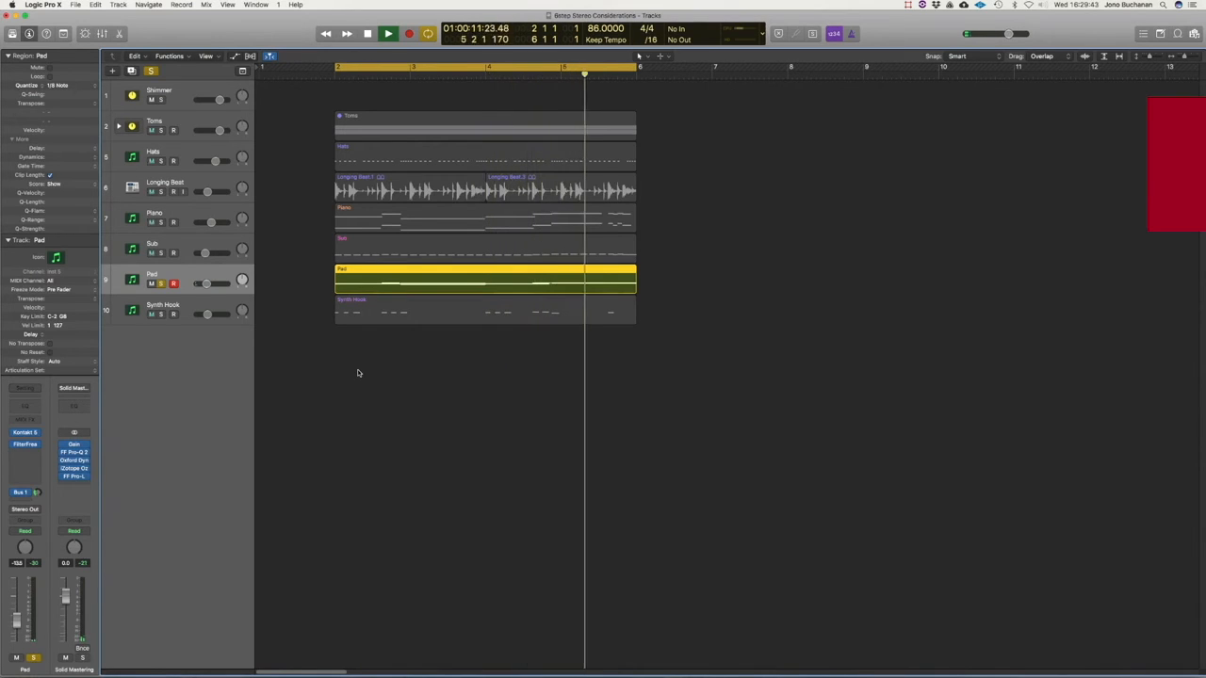
{"action": "key", "text": "space"}
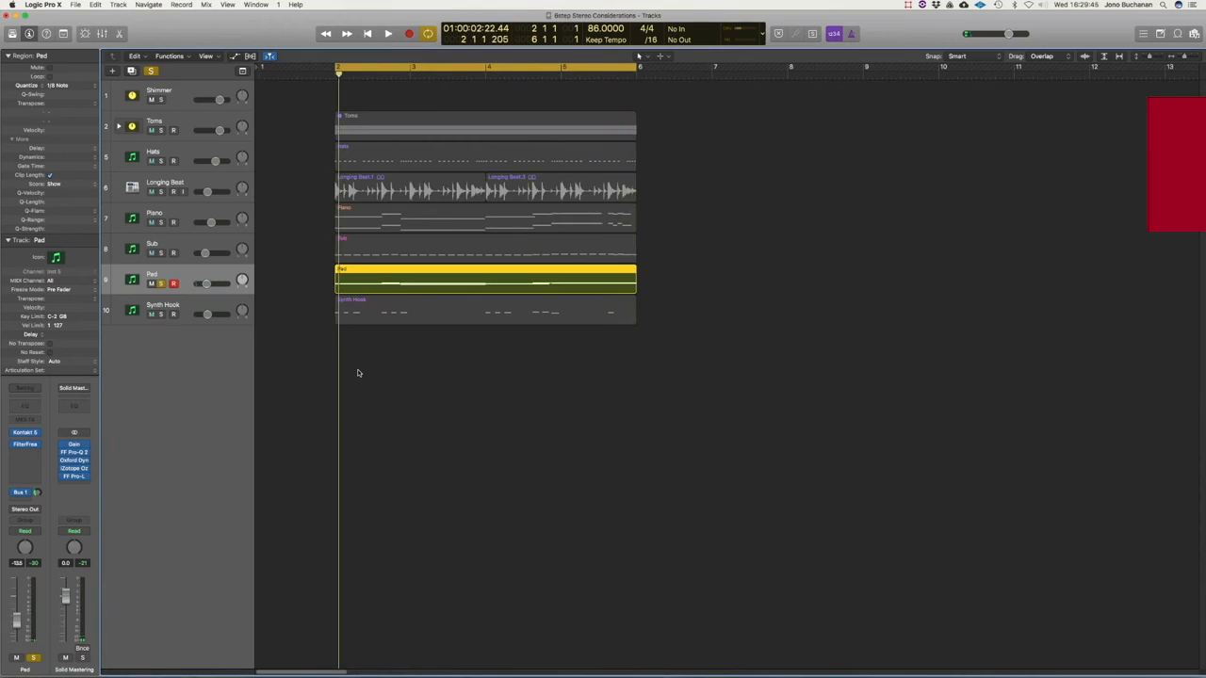
Insert the stereo Universal Audio UAD bx_digital V3 effect on the Pad track and adjust its Stereo Width.
{"action": "left_click", "coordinate": [43, 454]}
{"action": "mouse_move", "coordinate": [44, 633]}
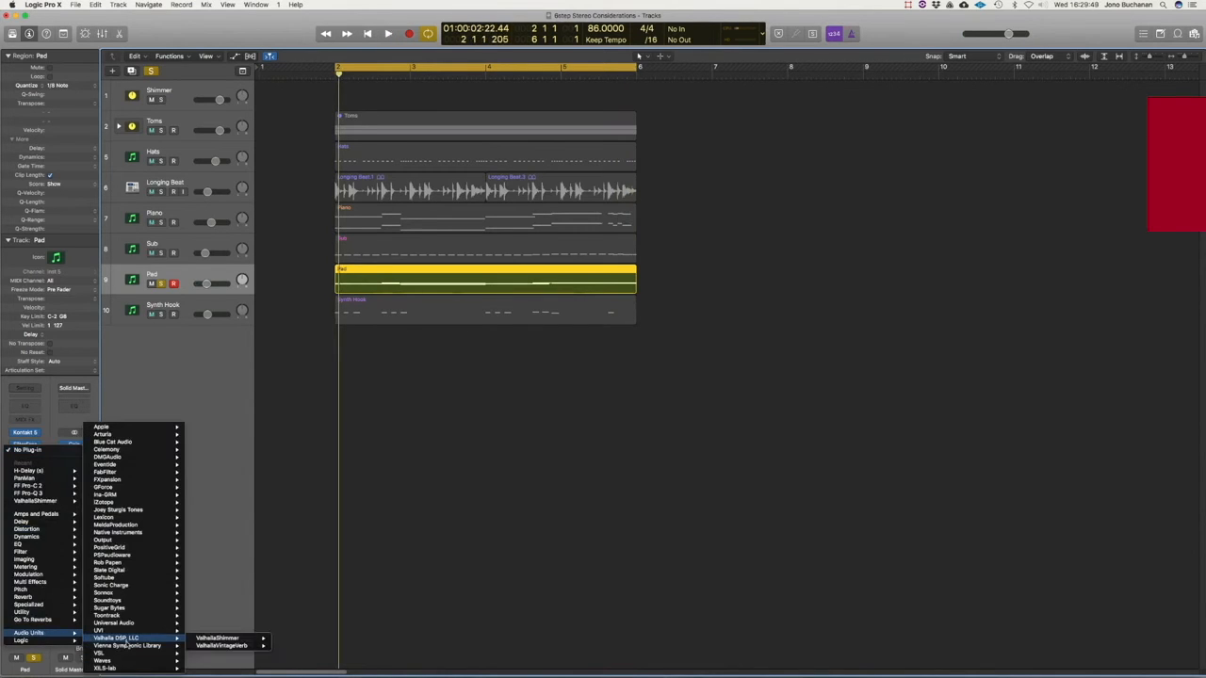
{"action": "mouse_move", "coordinate": [117, 623]}
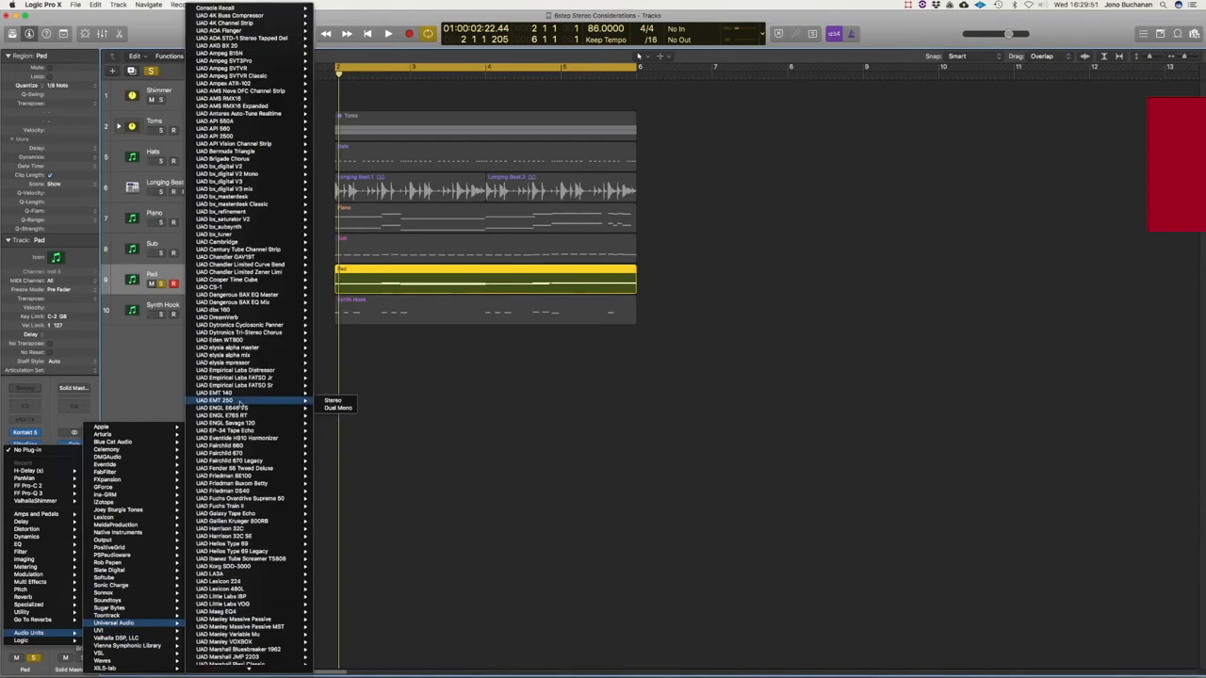
{"action": "mouse_move", "coordinate": [247, 272]}
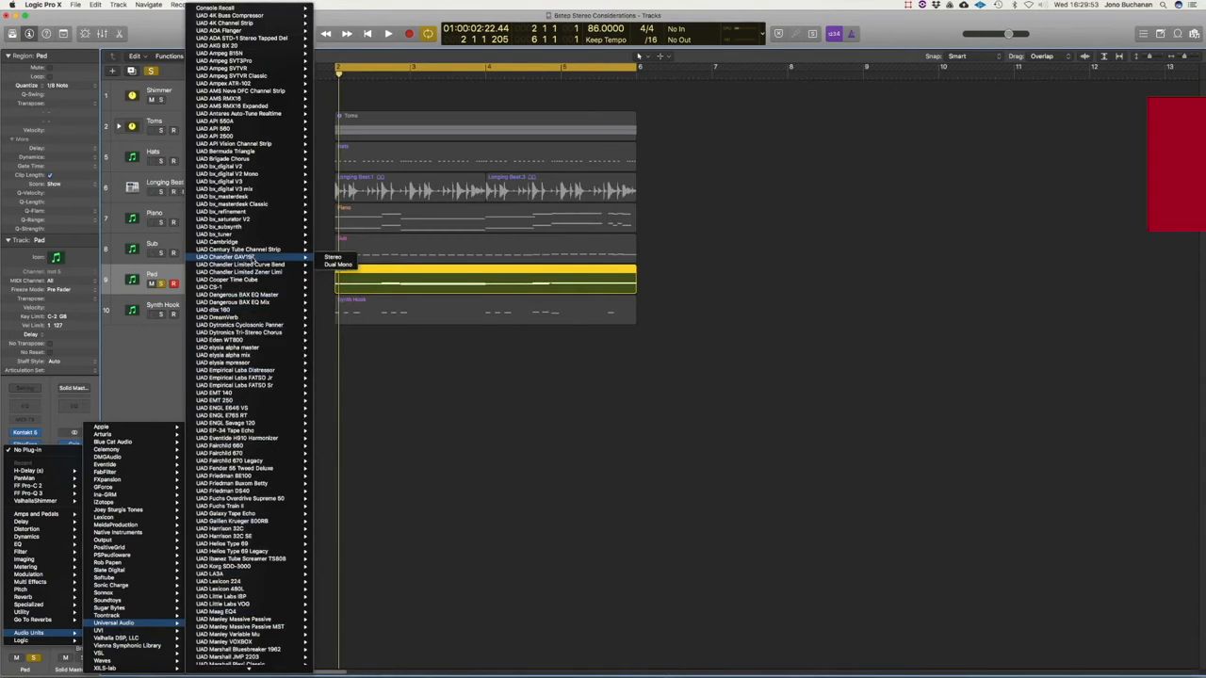
{"action": "mouse_move", "coordinate": [253, 183]}
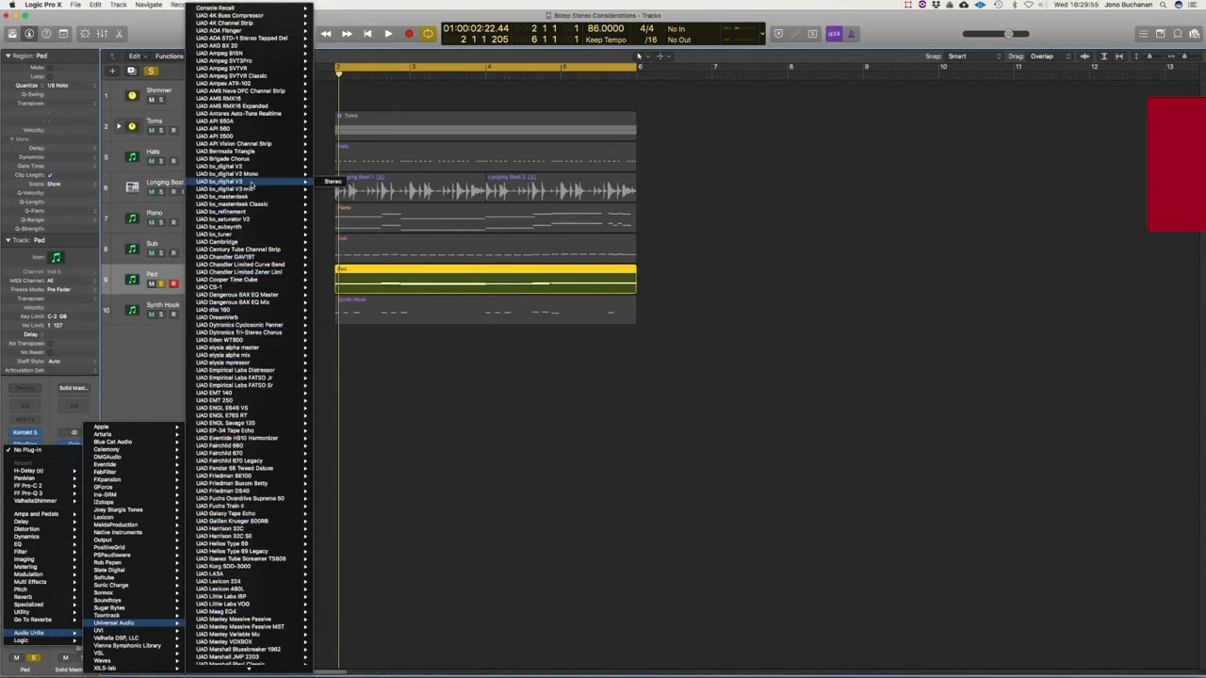
{"action": "left_click", "coordinate": [334, 183]}
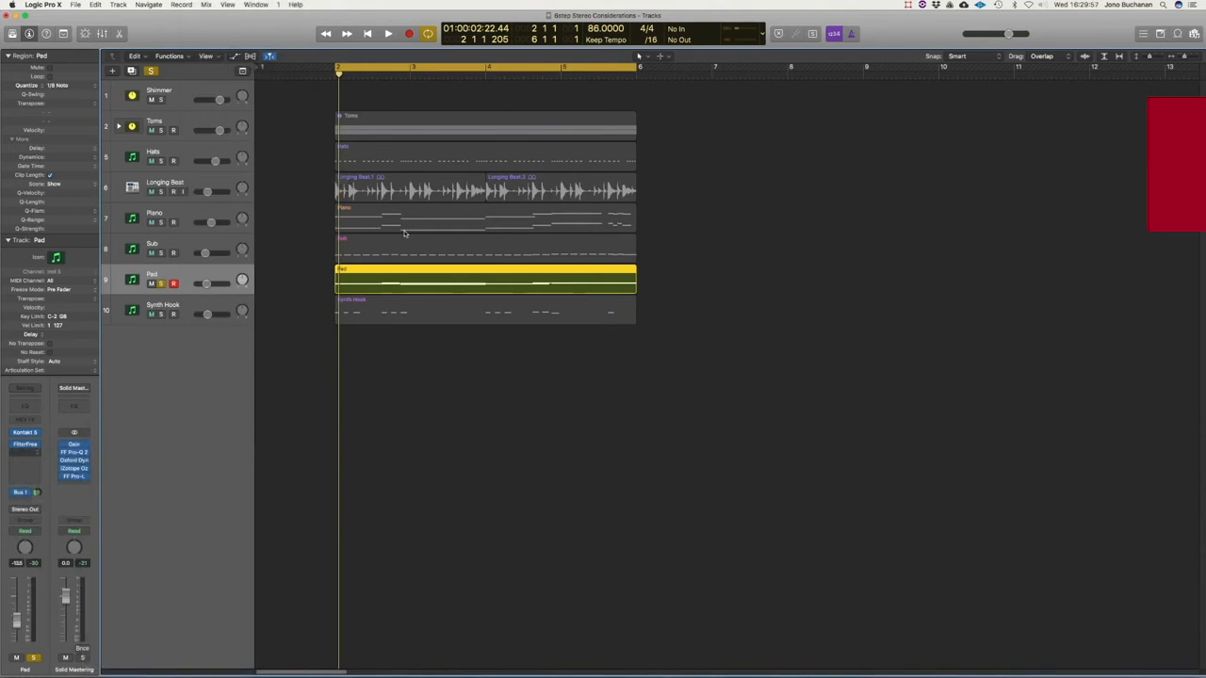
{"action": "left_click_drag", "start_coordinate": [288, 111], "coordinate": [286, 107]}
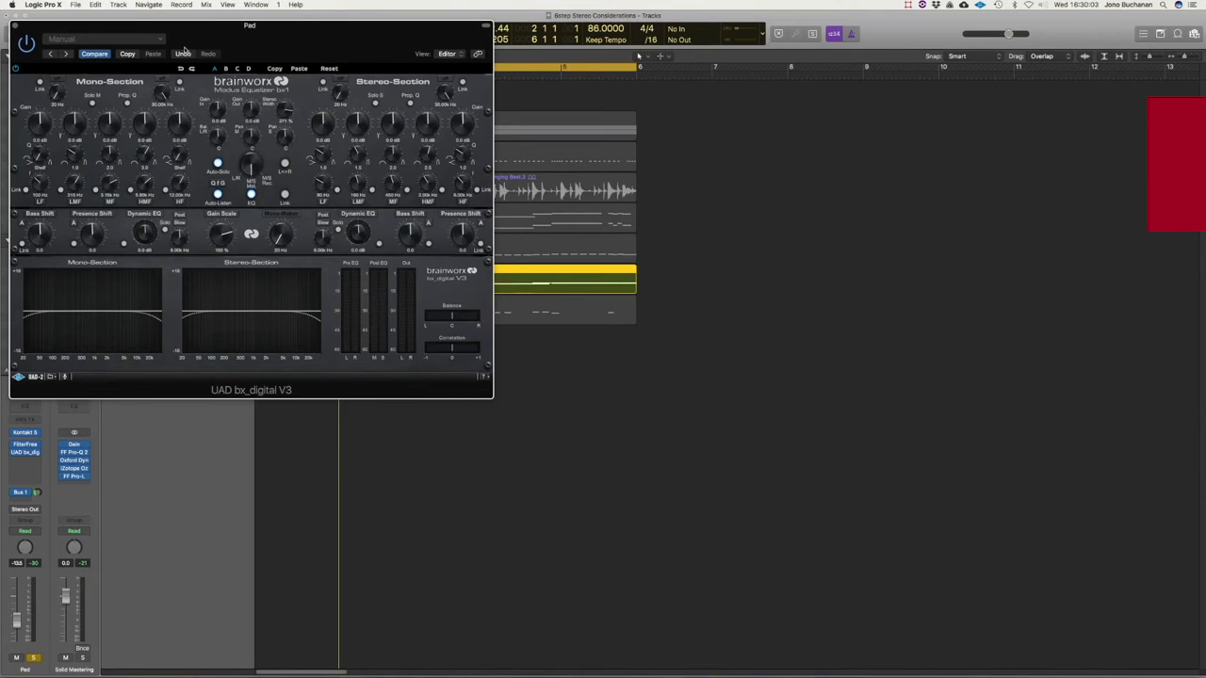
Adjust the Stereo Width of the Pad's bx_digital V3 while the soloed track plays, stop playback and close the plug-in window.
{"action": "left_click_drag", "start_coordinate": [187, 29], "coordinate": [640, 187]}
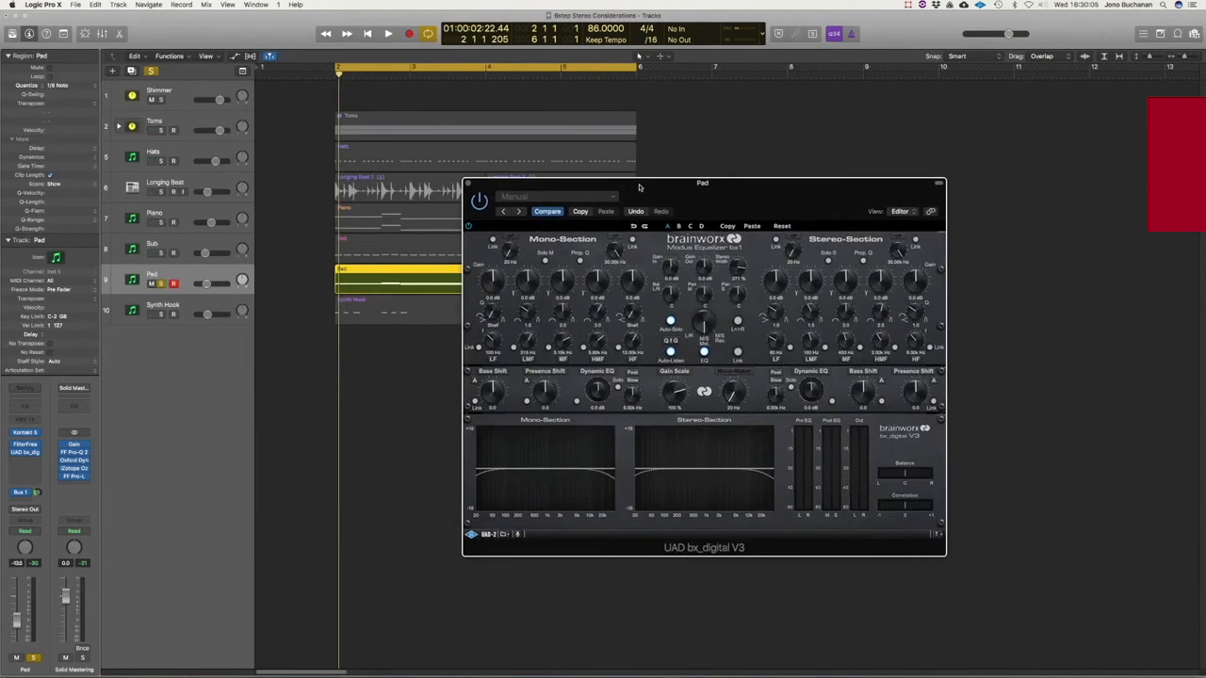
{"action": "key", "text": "space"}
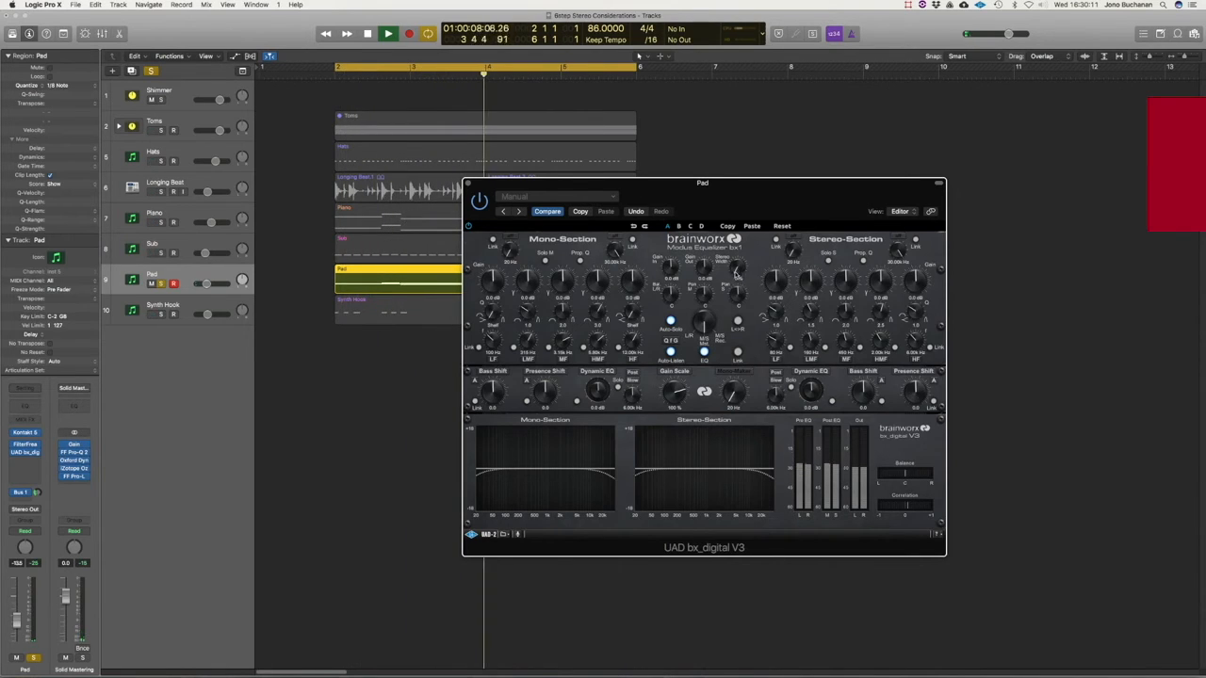
{"action": "left_click_drag", "start_coordinate": [754, 264], "coordinate": [748, 280]}
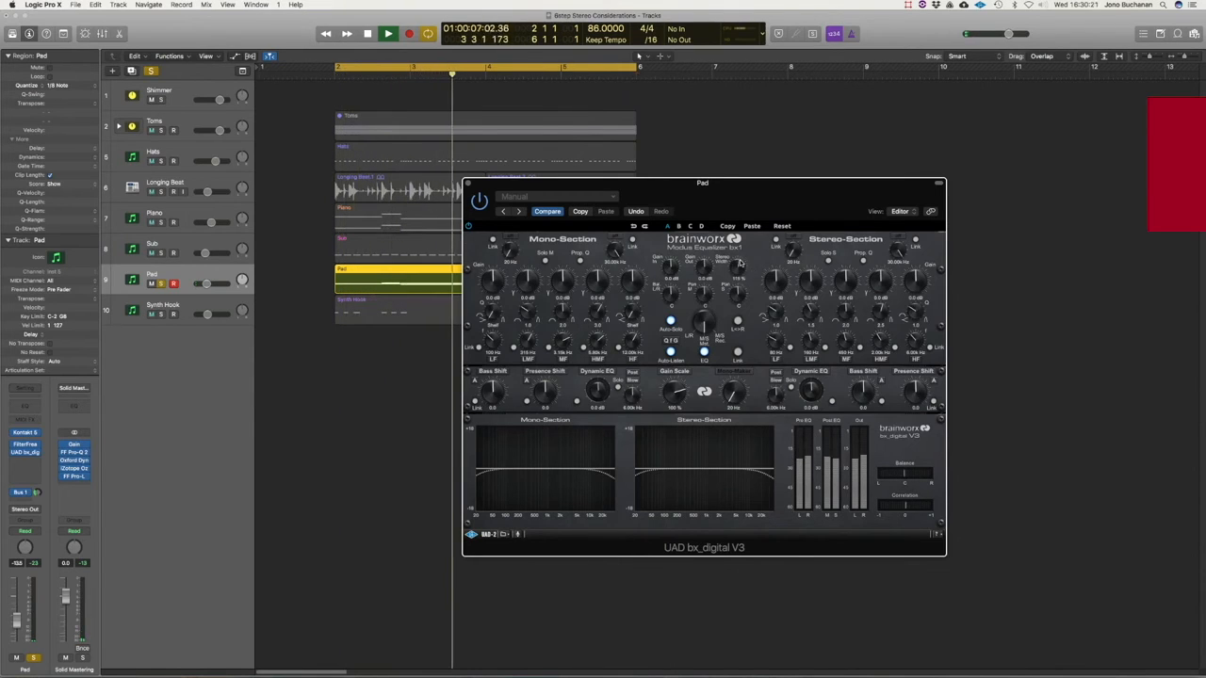
{"action": "left_click_drag", "start_coordinate": [747, 269], "coordinate": [747, 270]}
{"action": "key", "text": "space"}
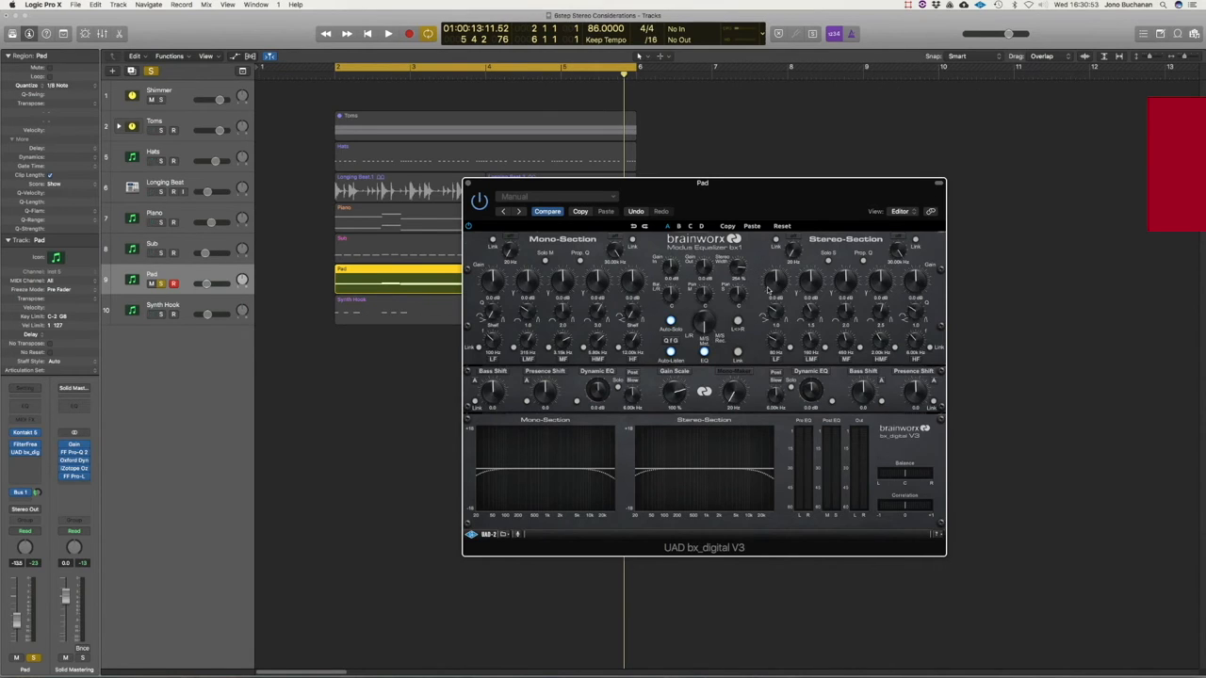
{"action": "left_click", "coordinate": [468, 184]}
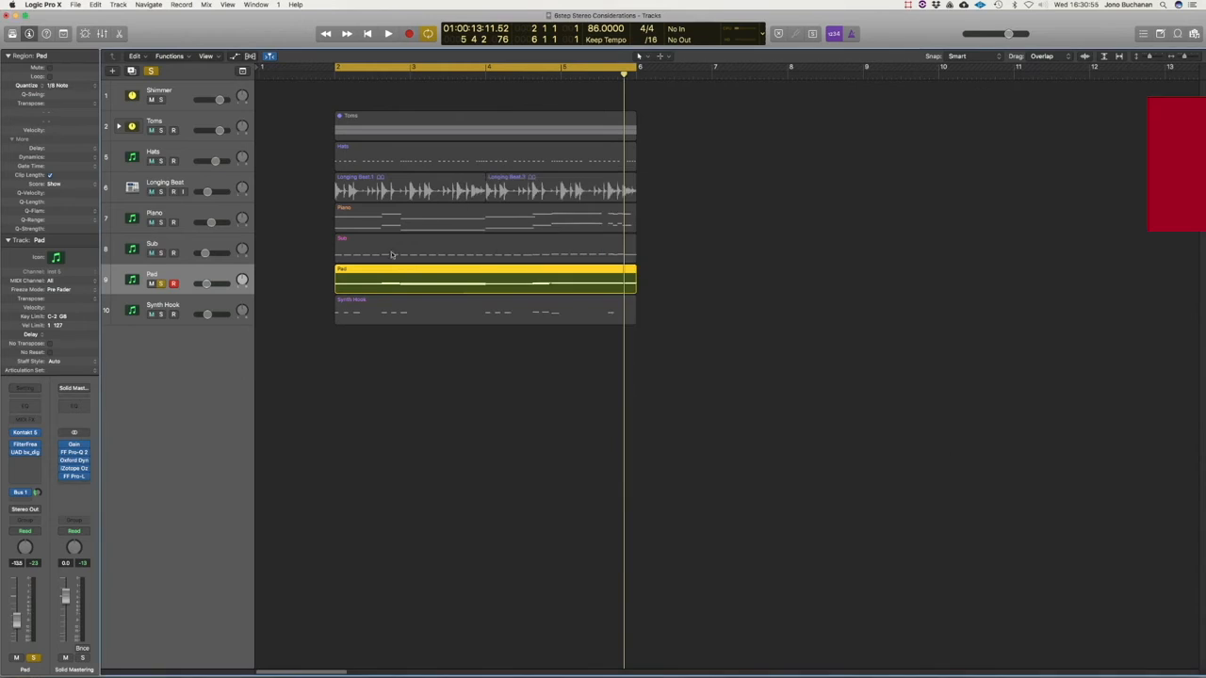
Unsolo the Pad track and play the full mix from the start of the cycle region.
{"action": "left_click", "coordinate": [164, 285]}
{"action": "key", "text": "Return"}
{"action": "key", "text": "space"}
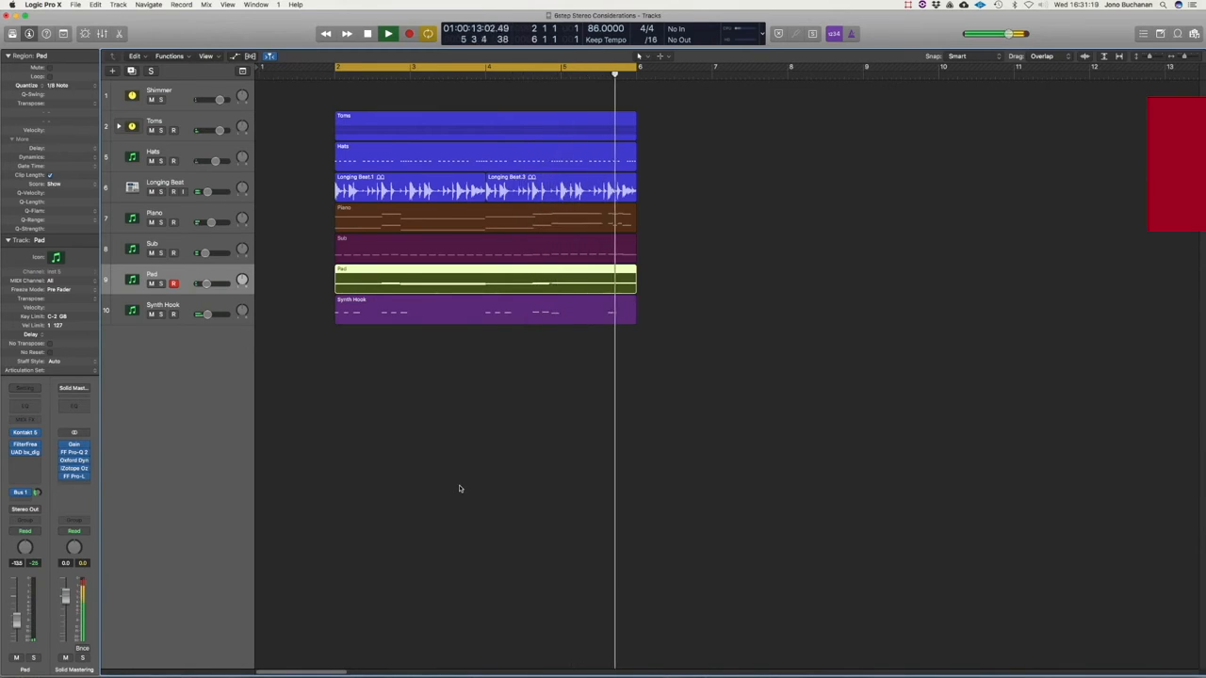
{"action": "key", "text": "Return"}
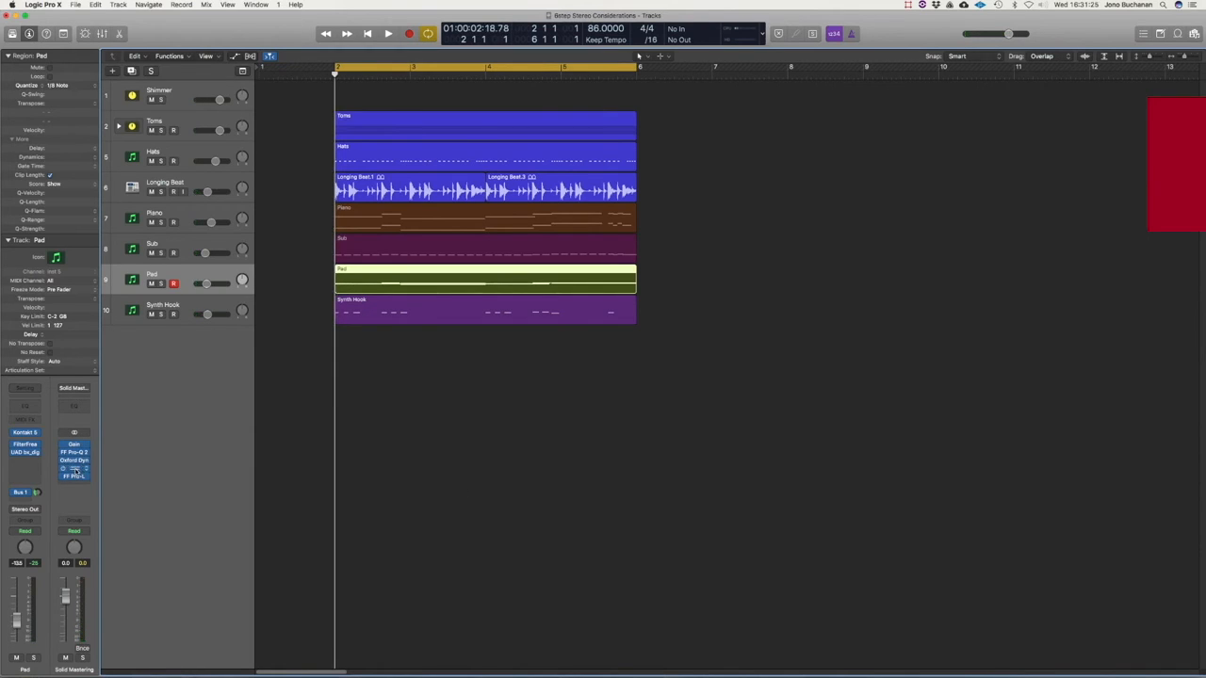
Open Ozone 7 on the Solid Mastering channel and set the Imager's Band 3 width to 43.0 and Band 4 width to 57.0.
{"action": "left_click", "coordinate": [75, 468]}
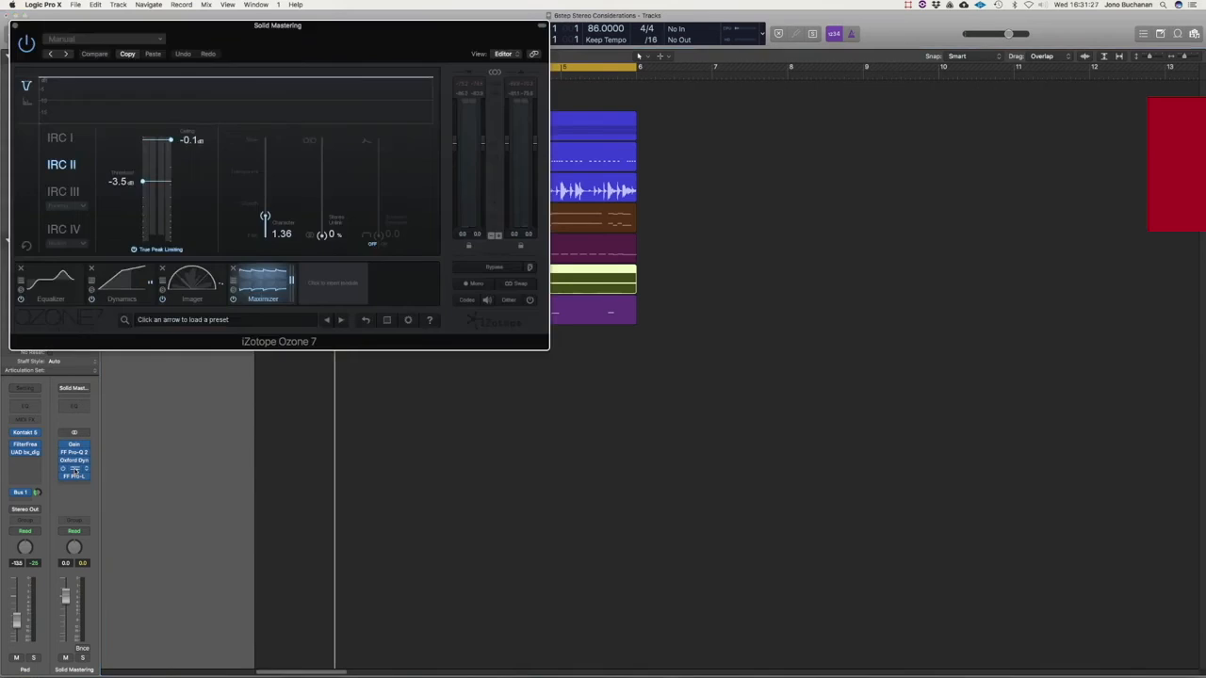
{"action": "left_click_drag", "start_coordinate": [82, 26], "coordinate": [376, 197]}
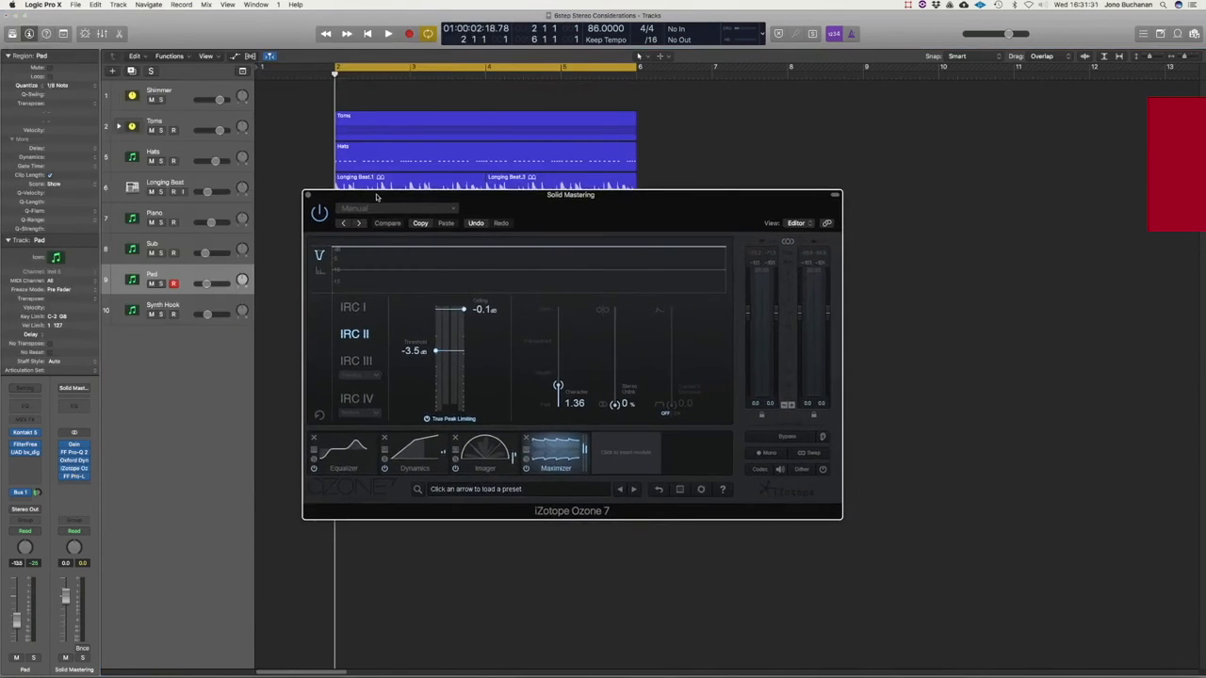
{"action": "left_click", "coordinate": [490, 457]}
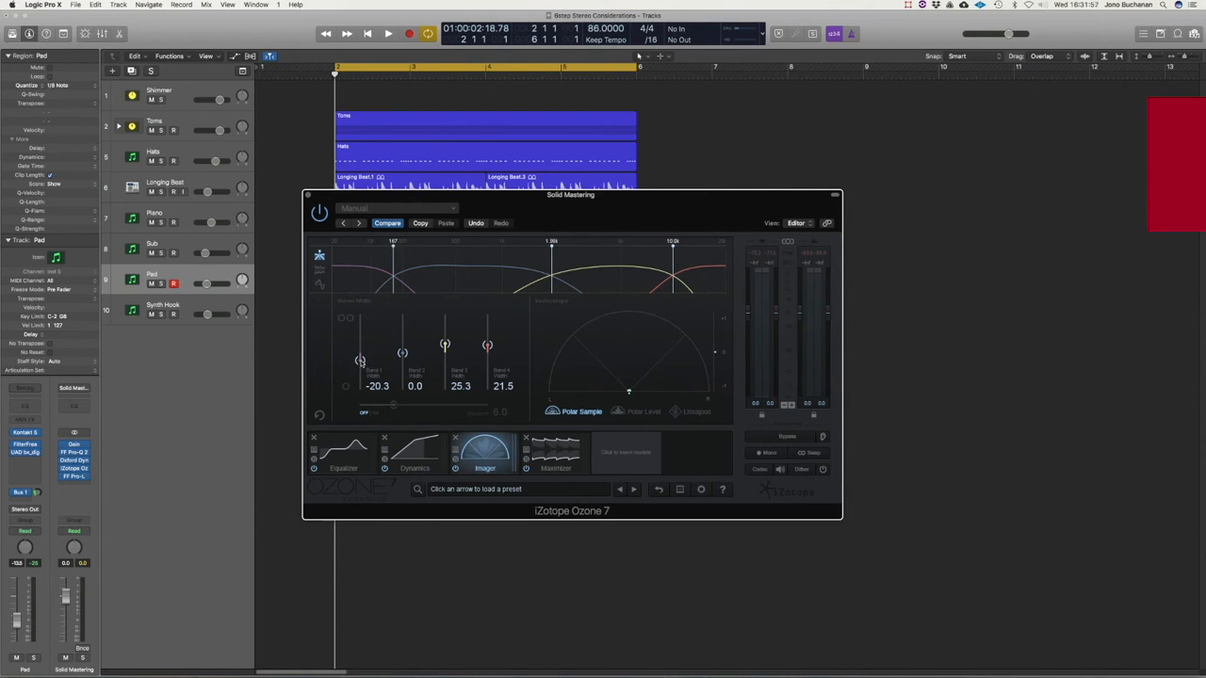
{"action": "left_click_drag", "start_coordinate": [445, 345], "coordinate": [487, 331]}
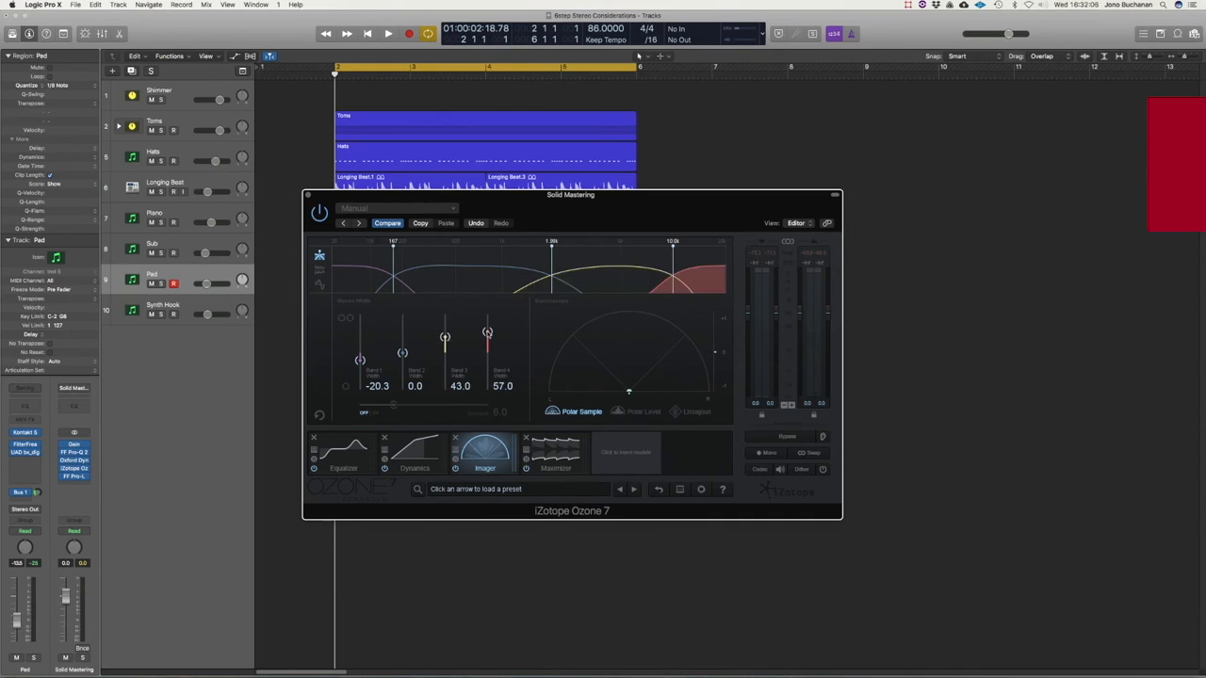
Compare the full mix with the Ozone Imager bypassed and re-enabled during playback.
{"action": "left_click", "coordinate": [456, 469]}
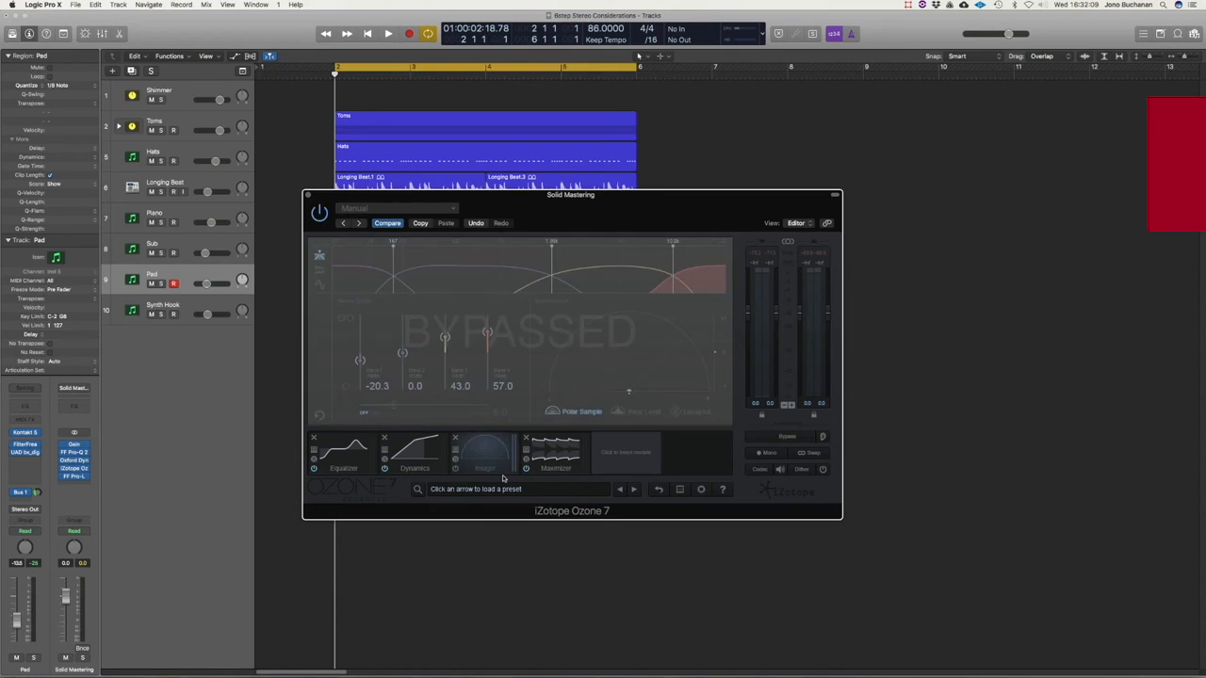
{"action": "left_click", "coordinate": [294, 76]}
{"action": "key", "text": "space"}
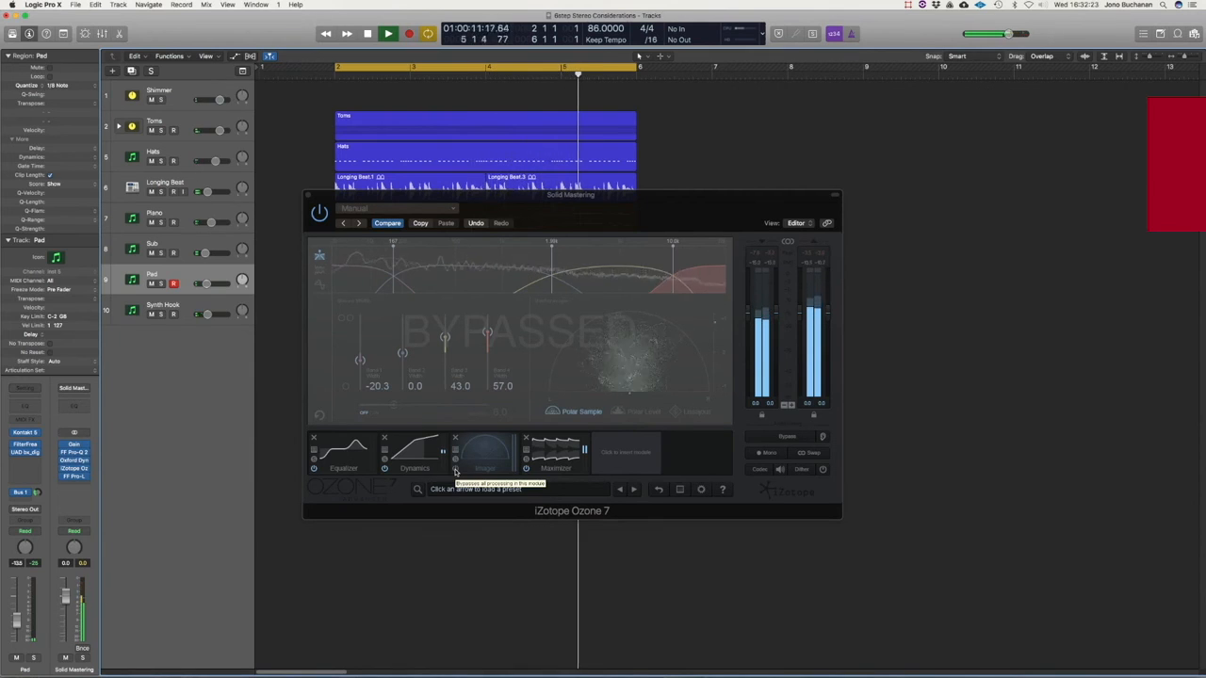
{"action": "left_click", "coordinate": [456, 471]}
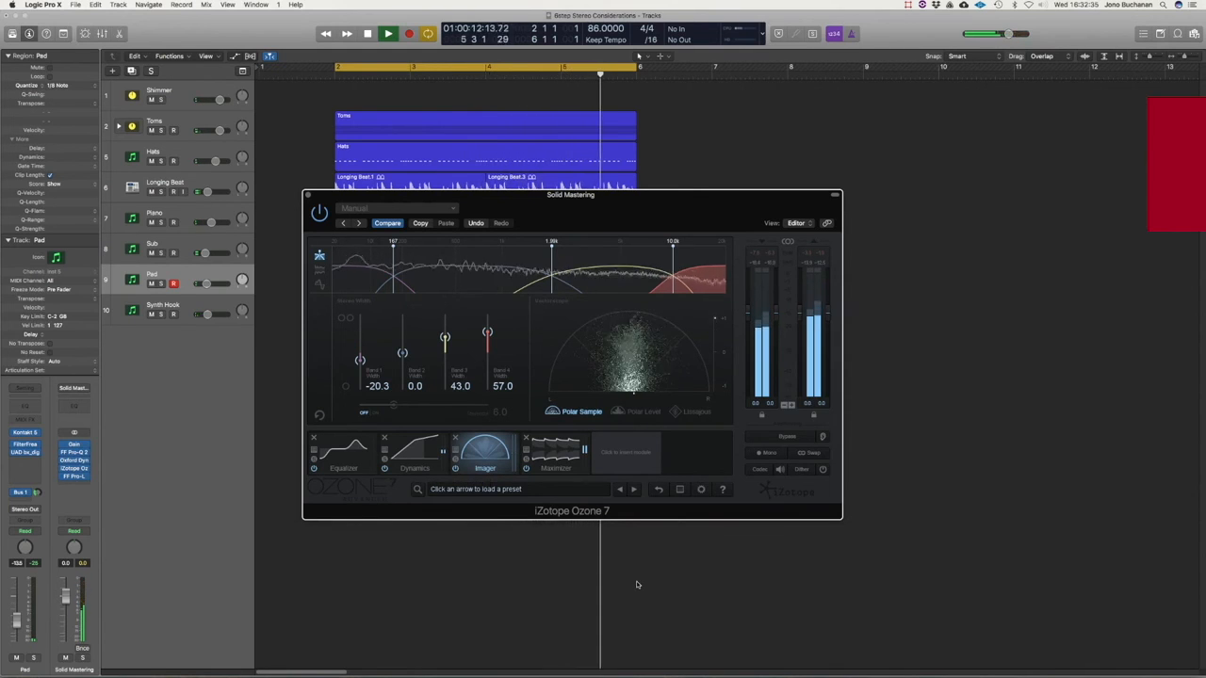
{"action": "key", "text": "space"}
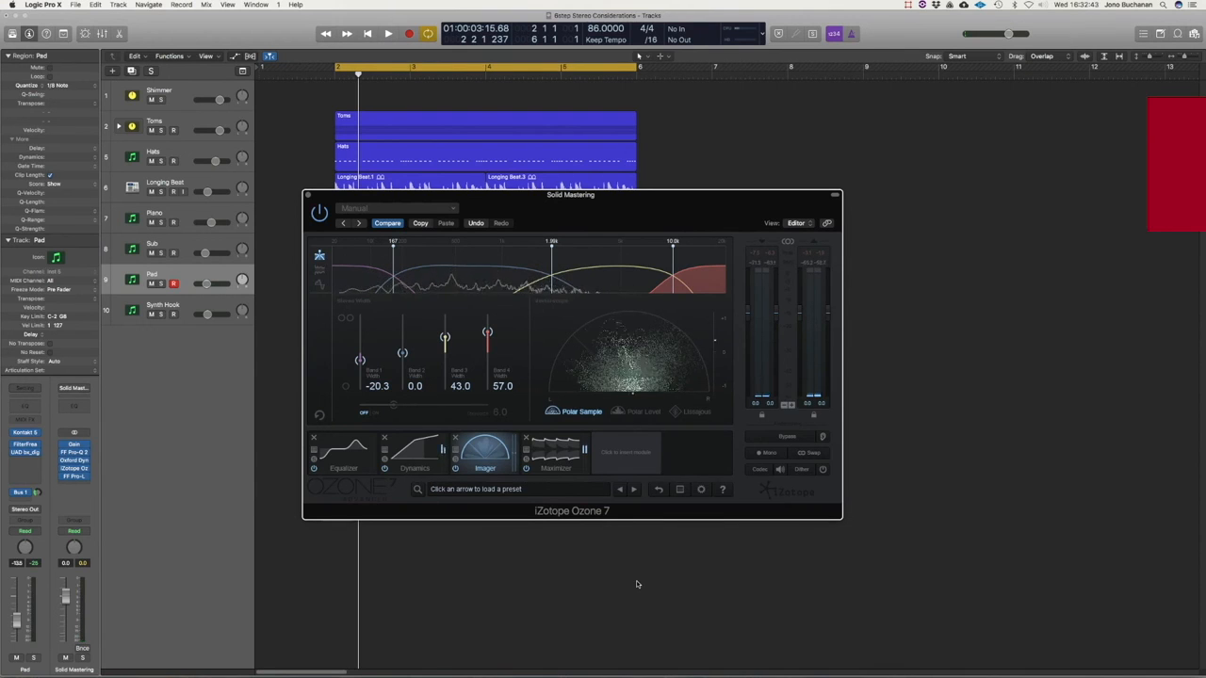
Reduce the Imager's Band 3 width to 38.0 and Band 4 width to 46.8, and close the Ozone 7 window.
{"action": "left_click_drag", "start_coordinate": [445, 337], "coordinate": [488, 341]}
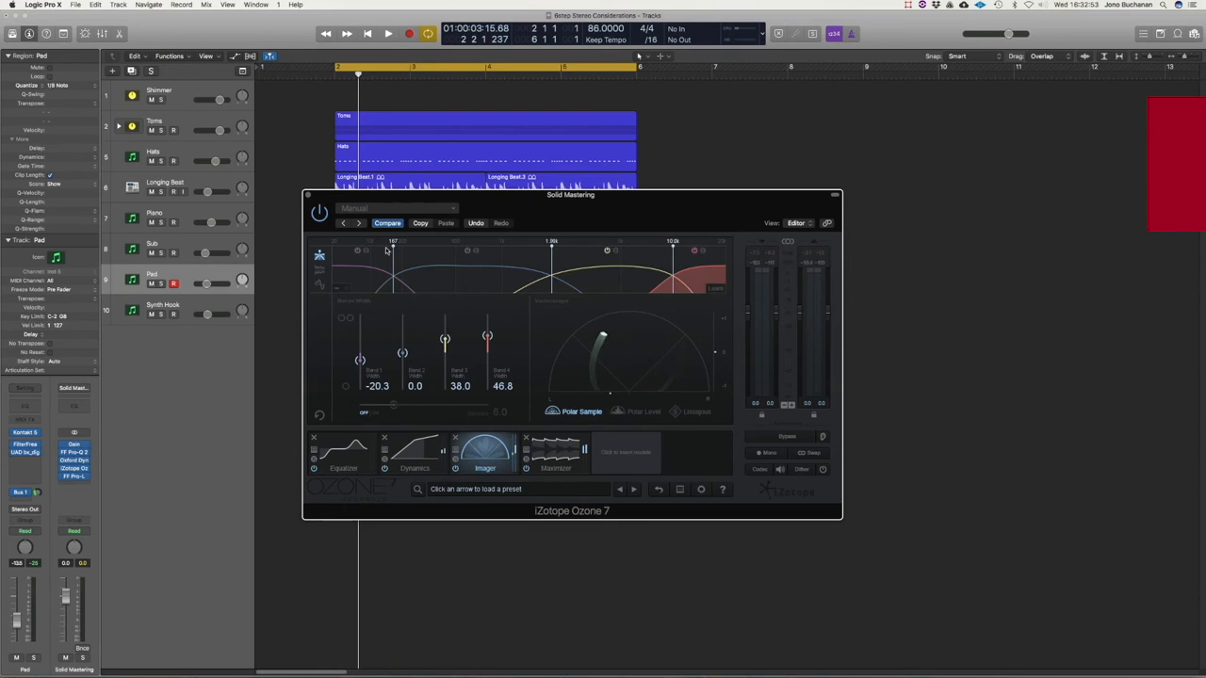
{"action": "left_click", "coordinate": [307, 195]}
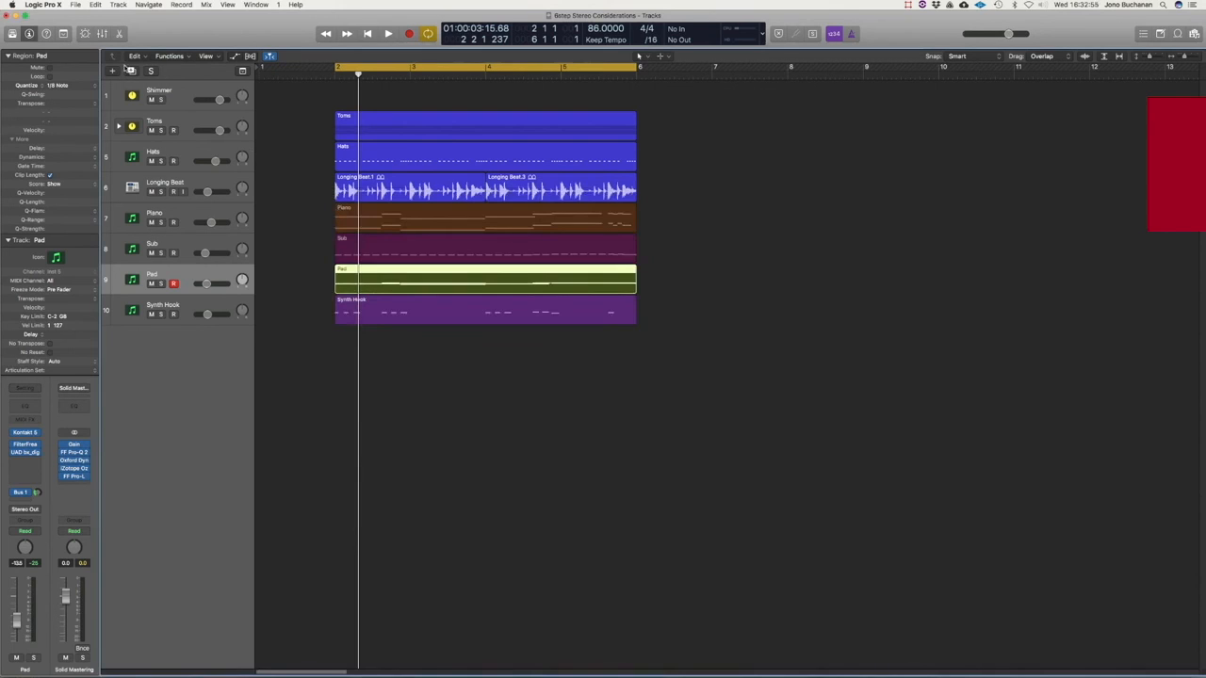
Show the mixer below the tracks and expand the Toms stack to reveal its two tom tracks.
{"action": "left_click", "coordinate": [102, 34]}
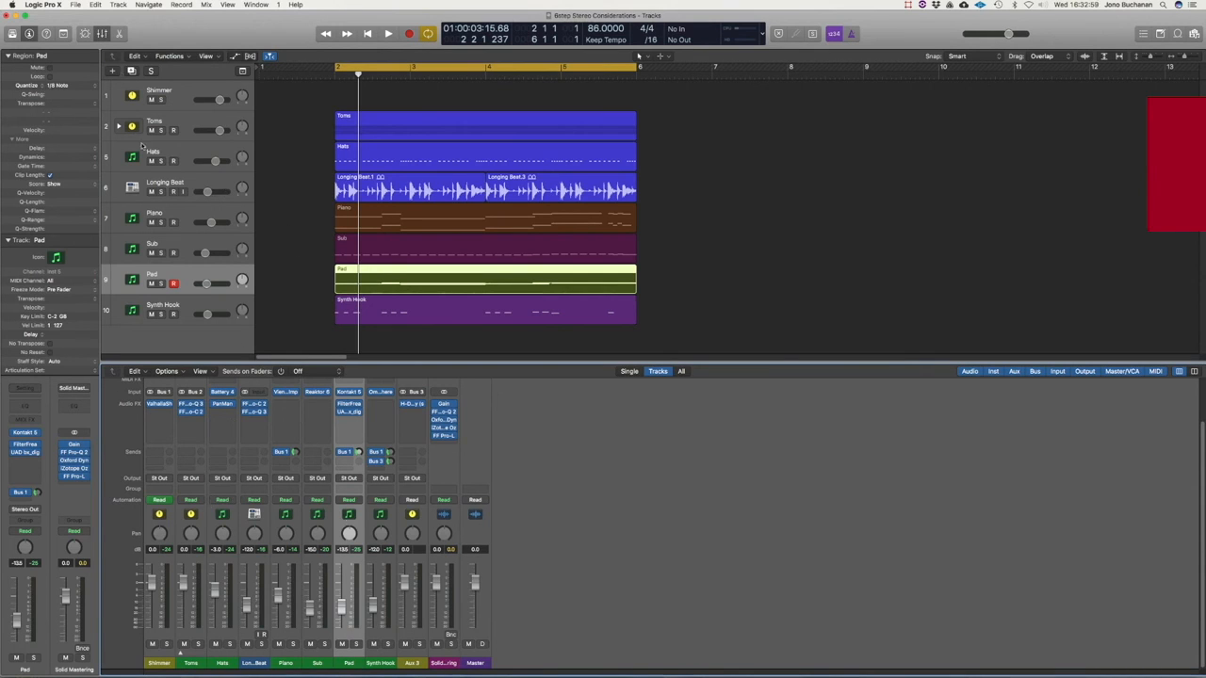
{"action": "left_click", "coordinate": [120, 127]}
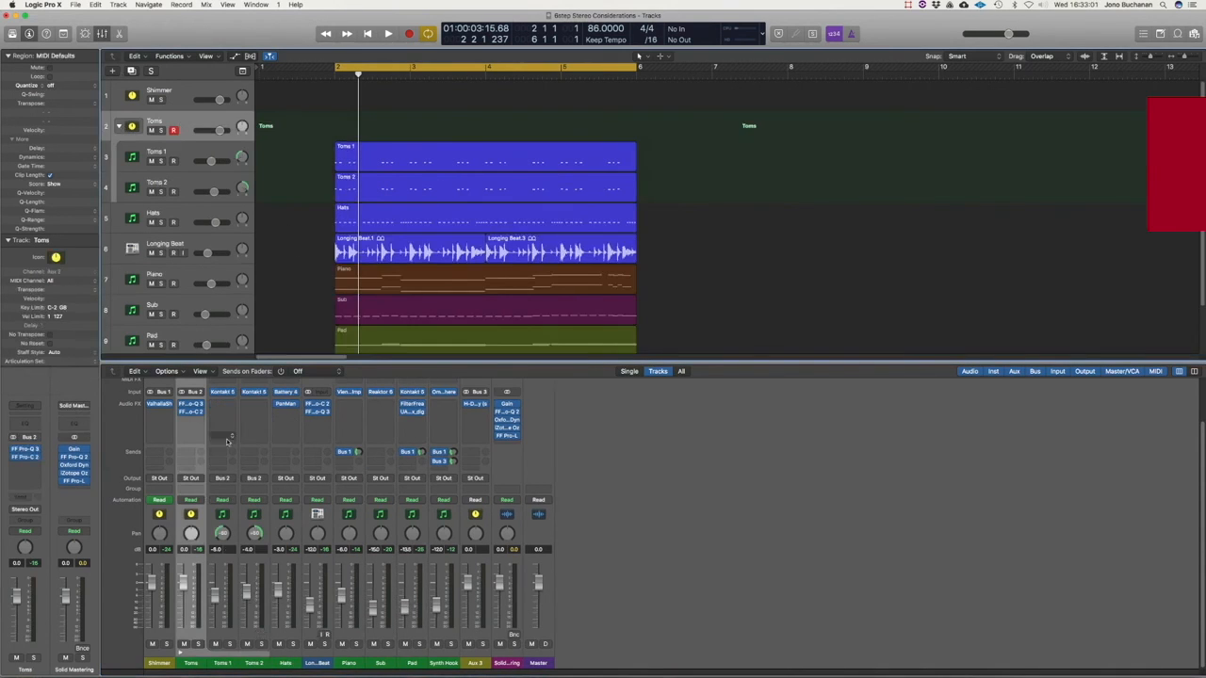